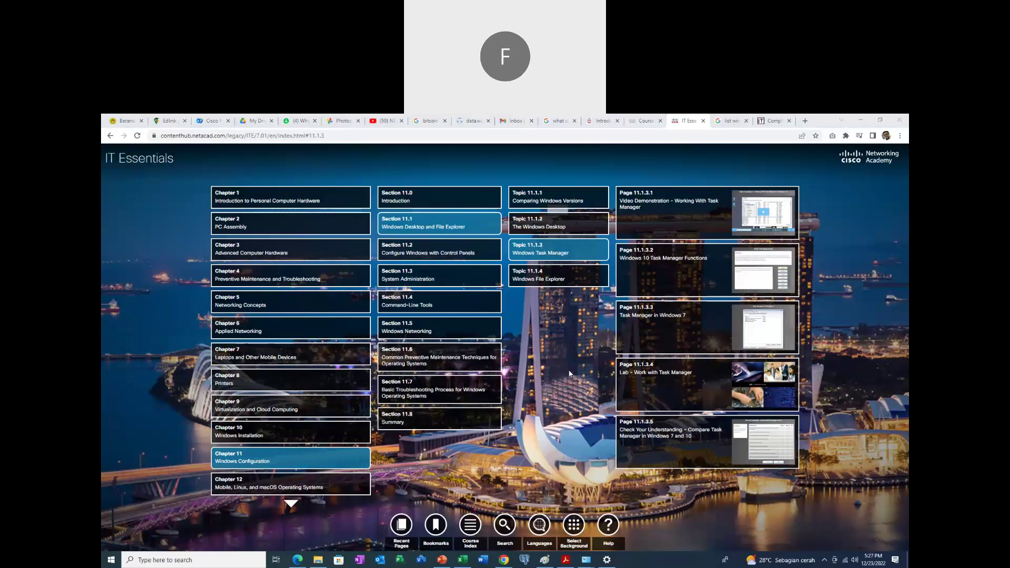
Open Task Manager, extend its window downward to show more processes, and move it higher on the screen.
{"action": "right_click", "coordinate": [649, 565]}
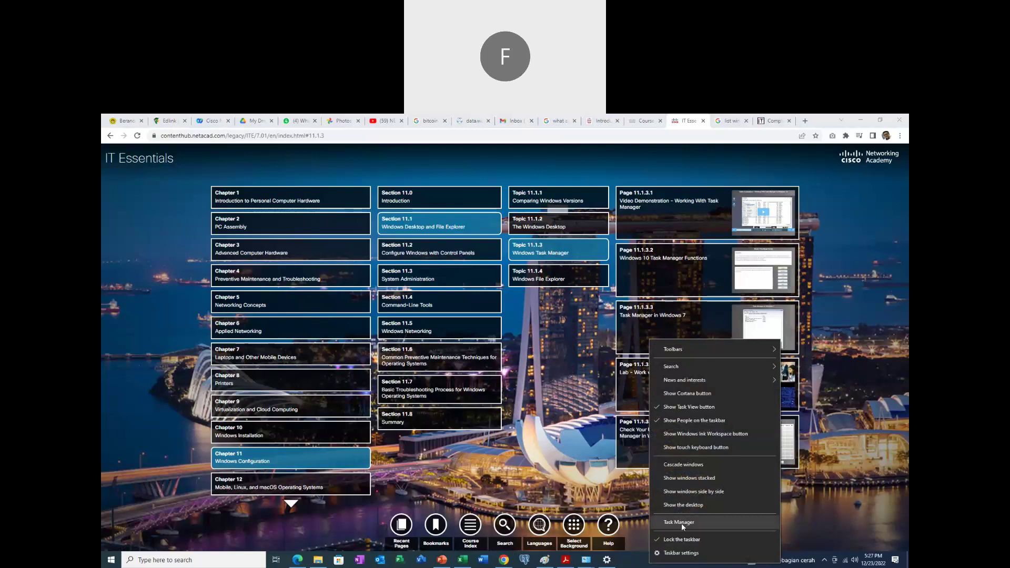
{"action": "left_click", "coordinate": [632, 564]}
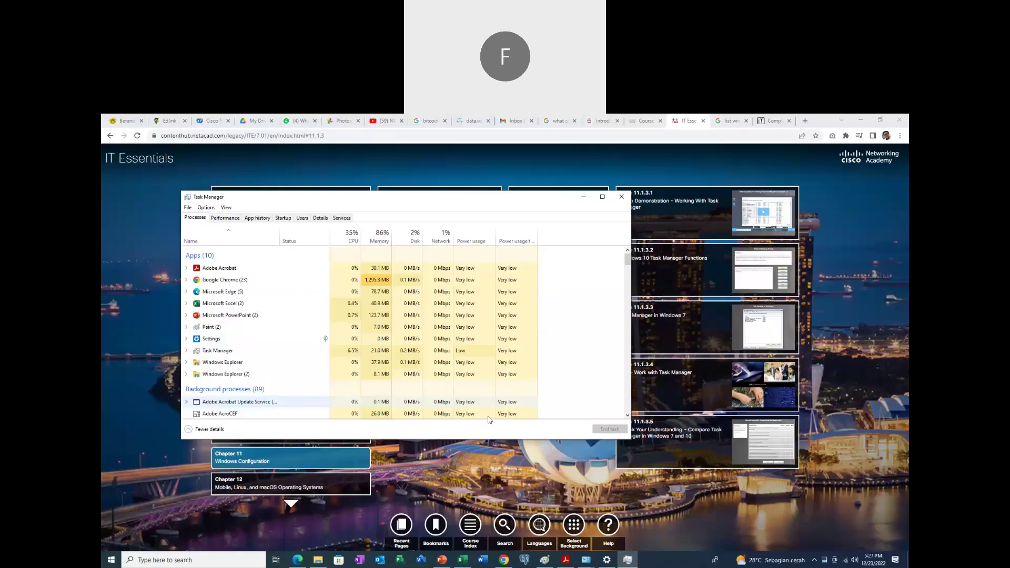
{"action": "left_click_drag", "start_coordinate": [493, 439], "coordinate": [494, 536]}
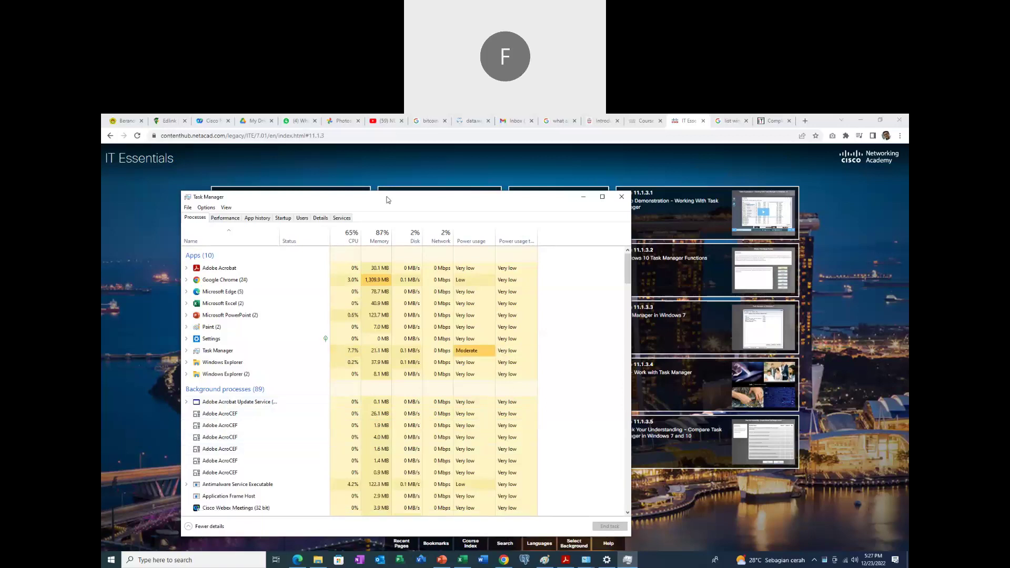
{"action": "left_click_drag", "start_coordinate": [387, 199], "coordinate": [367, 170]}
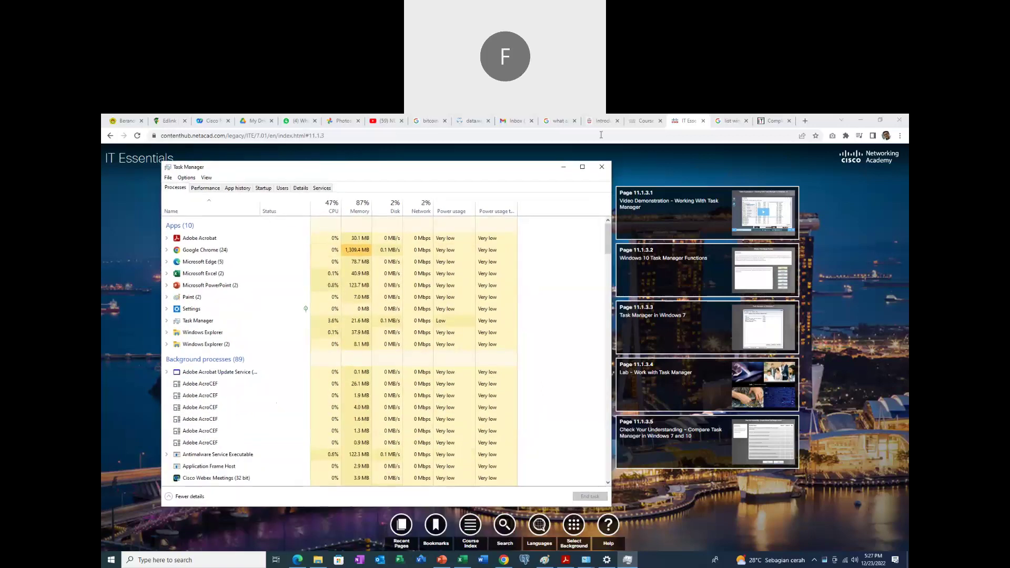
Show the bare desktop, bring Task Manager back in front of it, and enlarge its window to full screen.
{"action": "right_click", "coordinate": [685, 559]}
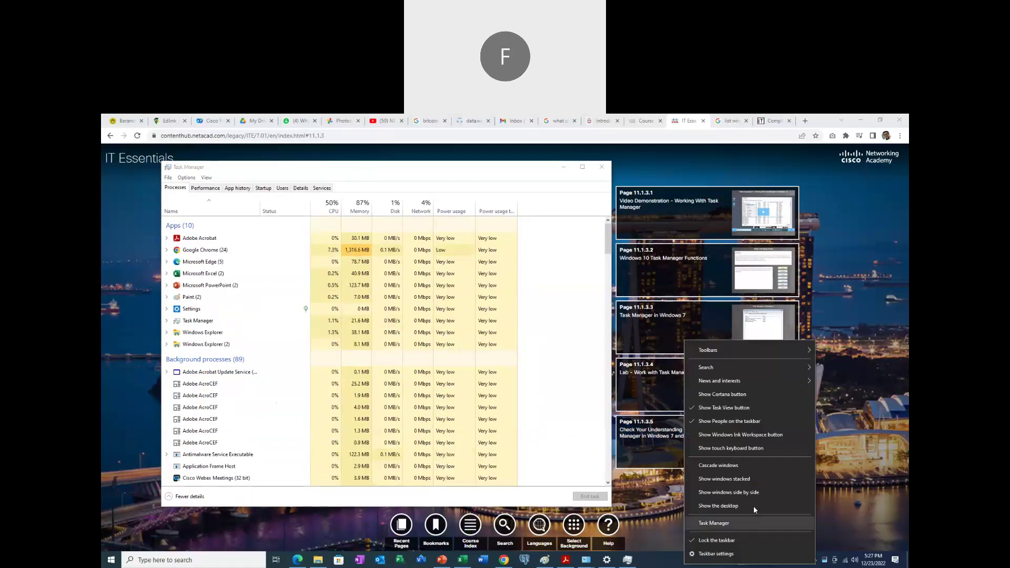
{"action": "left_click", "coordinate": [753, 505]}
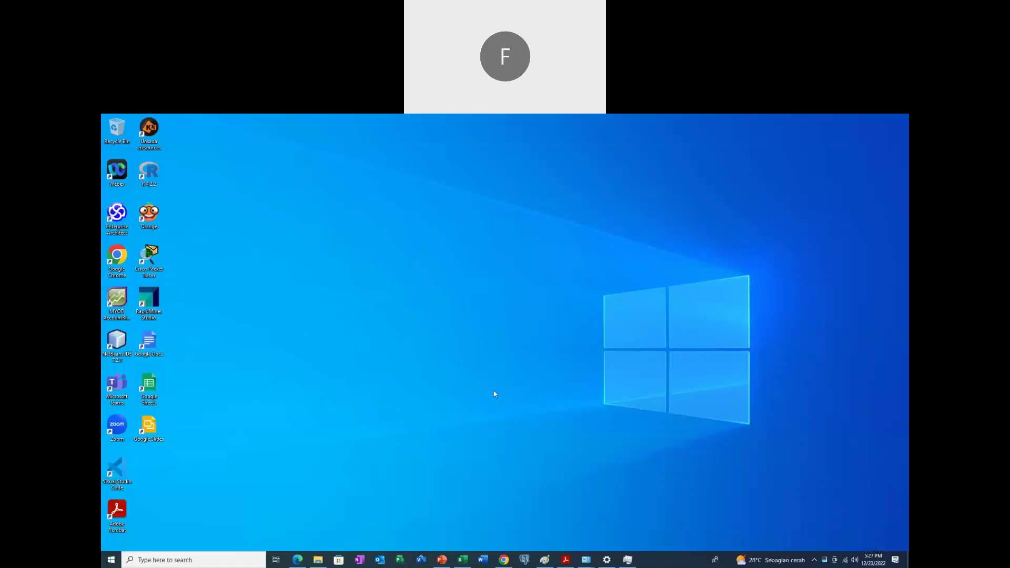
{"action": "left_click", "coordinate": [627, 561]}
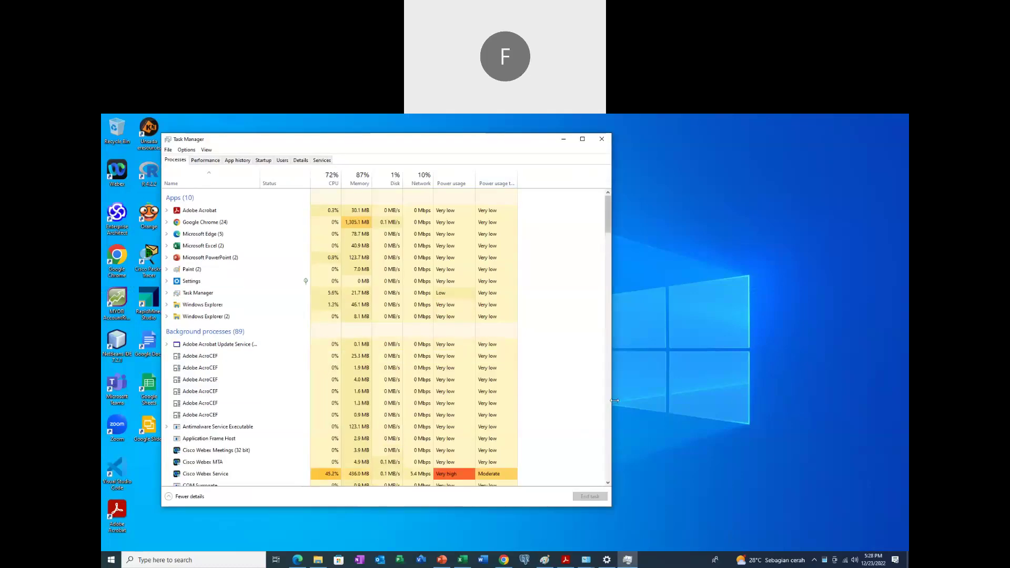
{"action": "left_click_drag", "start_coordinate": [614, 400], "coordinate": [666, 400]}
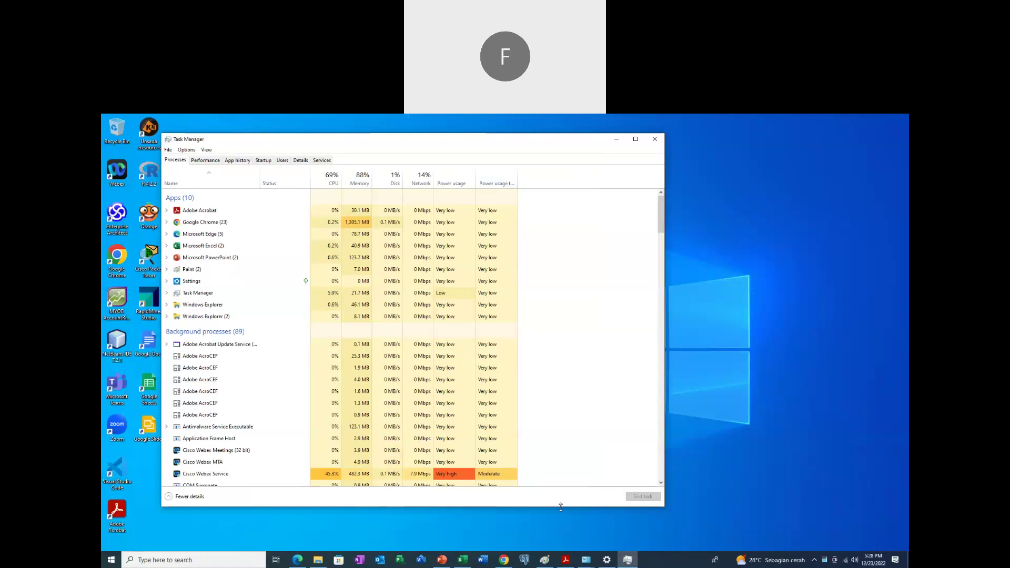
{"action": "left_click_drag", "start_coordinate": [560, 506], "coordinate": [560, 526]}
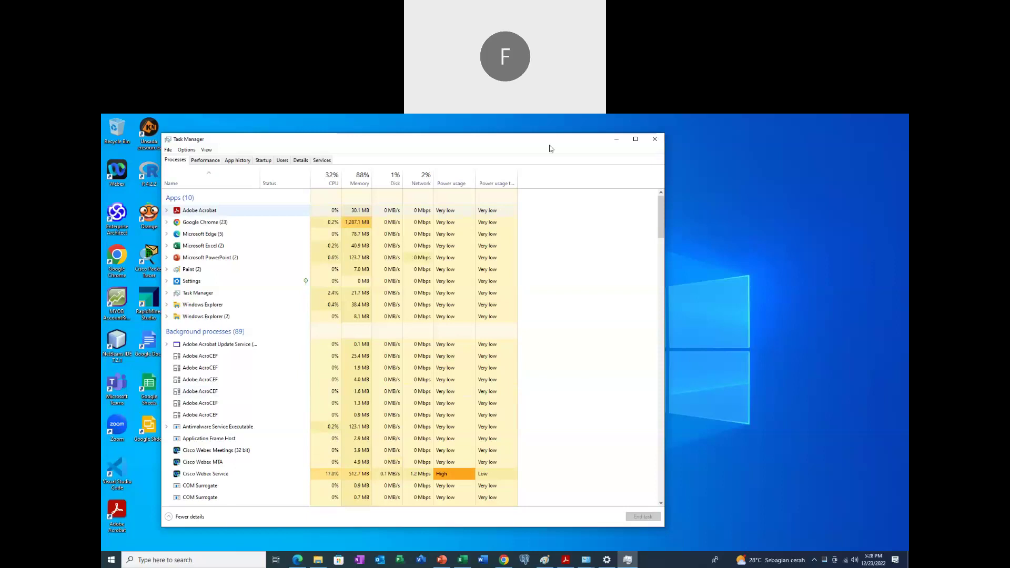
{"action": "left_click", "coordinate": [636, 139]}
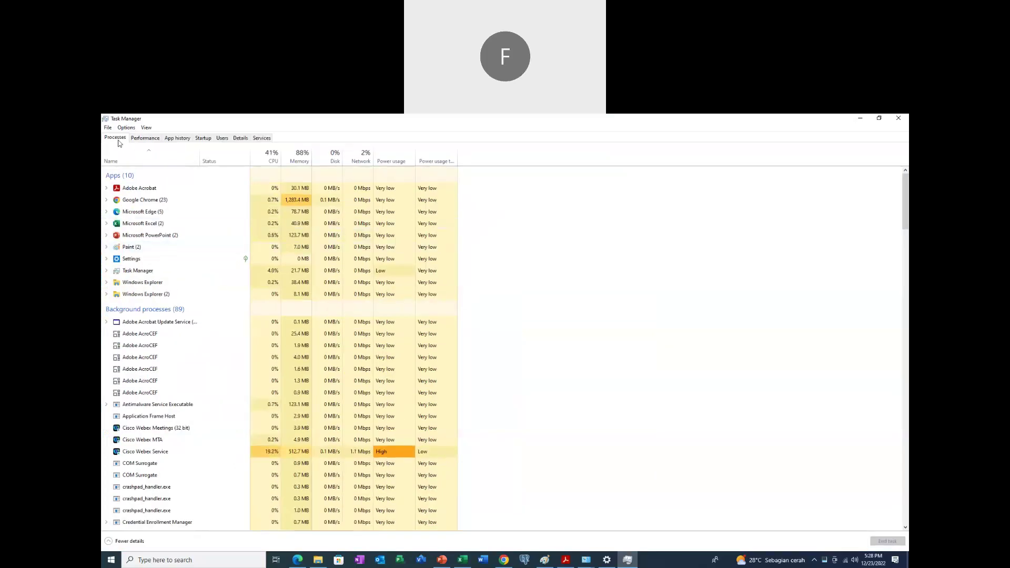
Examine the performance graphs of the CPU, memory, Disk 0, Disk 1 and Wi-Fi.
{"action": "left_click", "coordinate": [145, 138]}
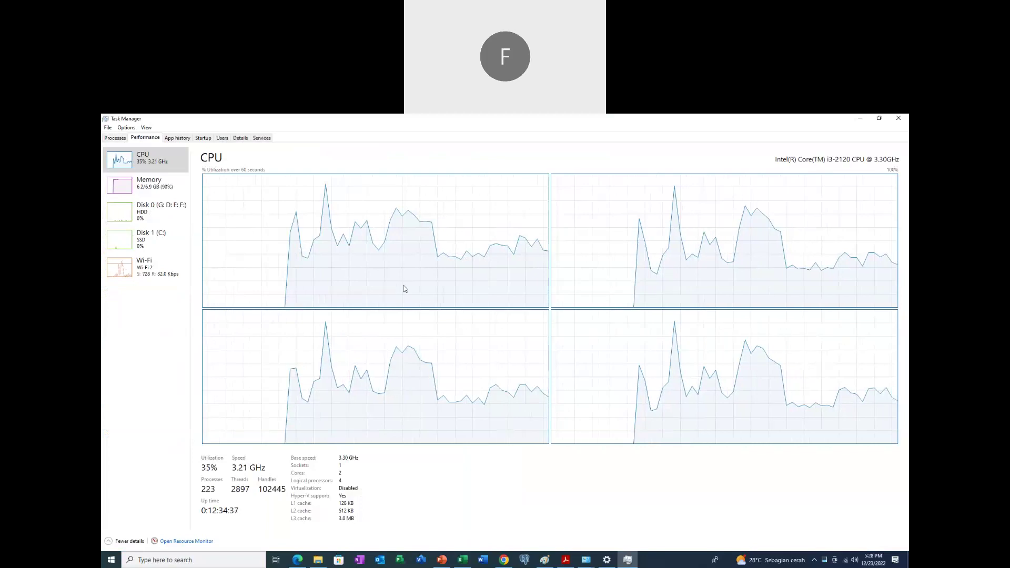
{"action": "left_click", "coordinate": [167, 188]}
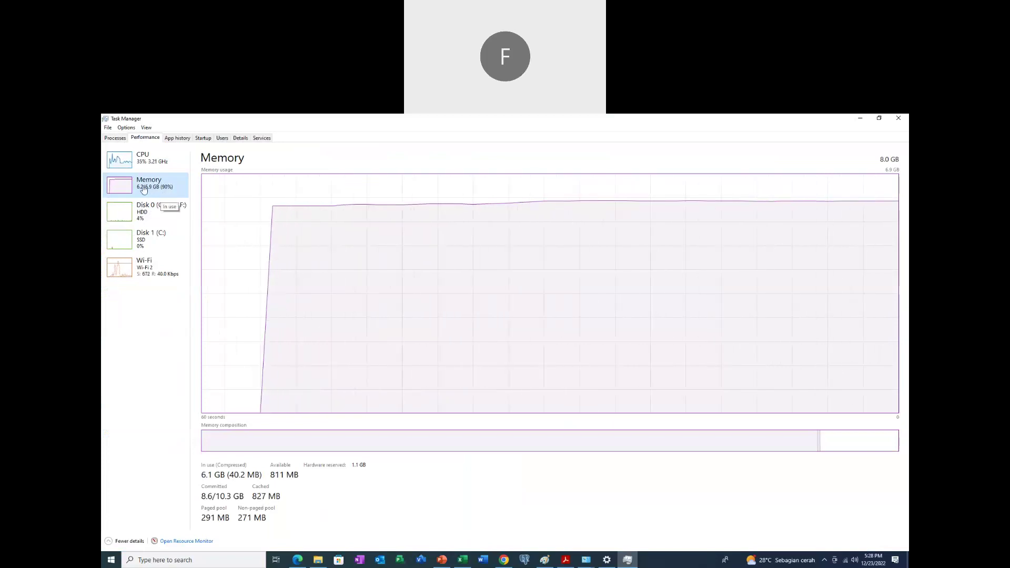
{"action": "left_click", "coordinate": [164, 208]}
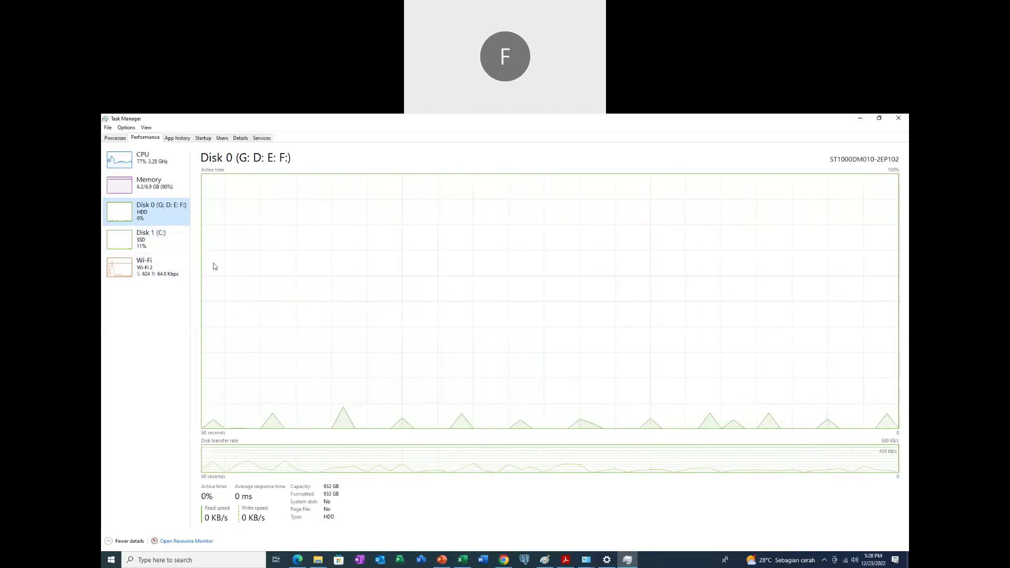
{"action": "left_click", "coordinate": [153, 241]}
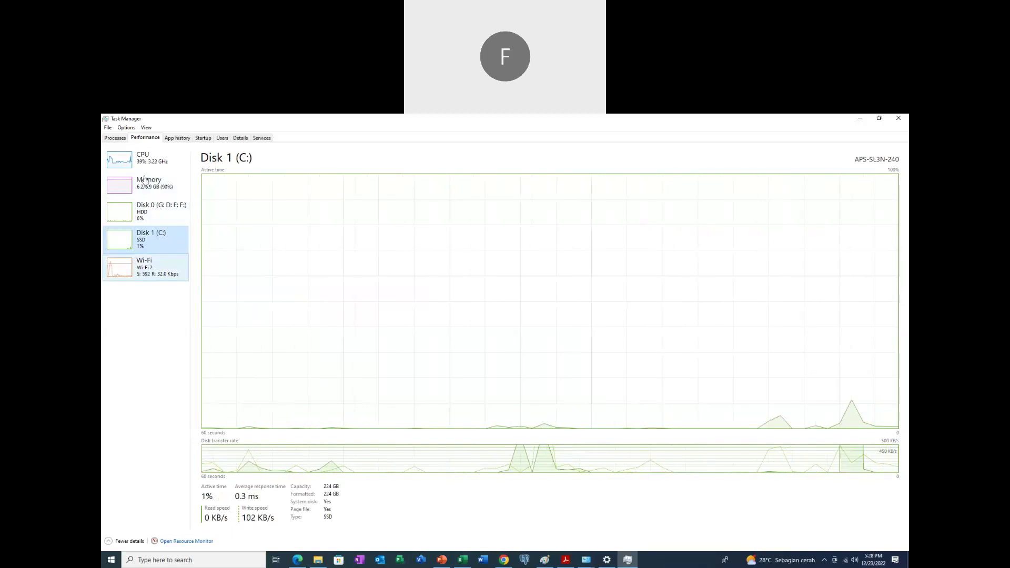
{"action": "left_click", "coordinate": [146, 265]}
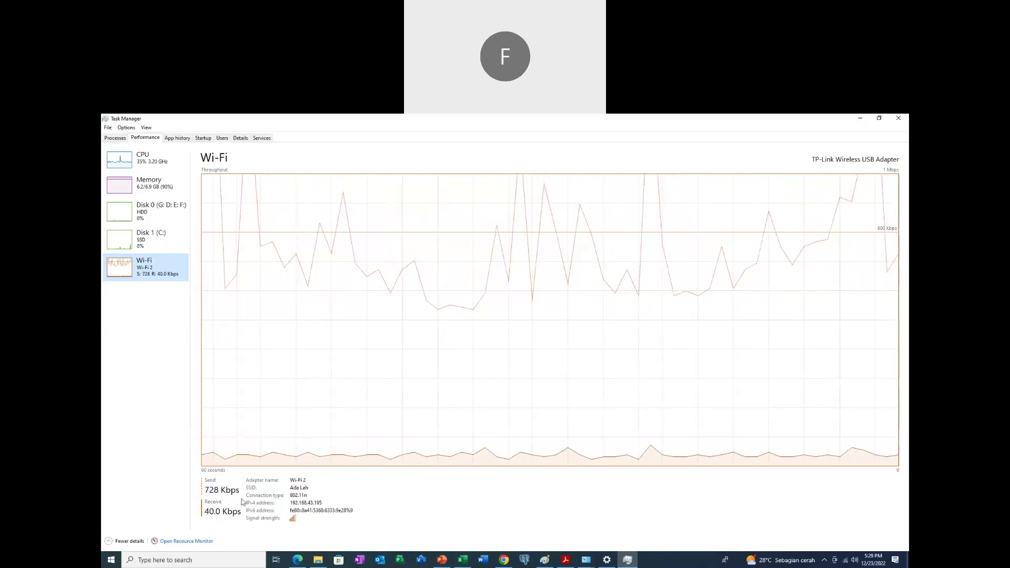
{"action": "left_click", "coordinate": [178, 139]}
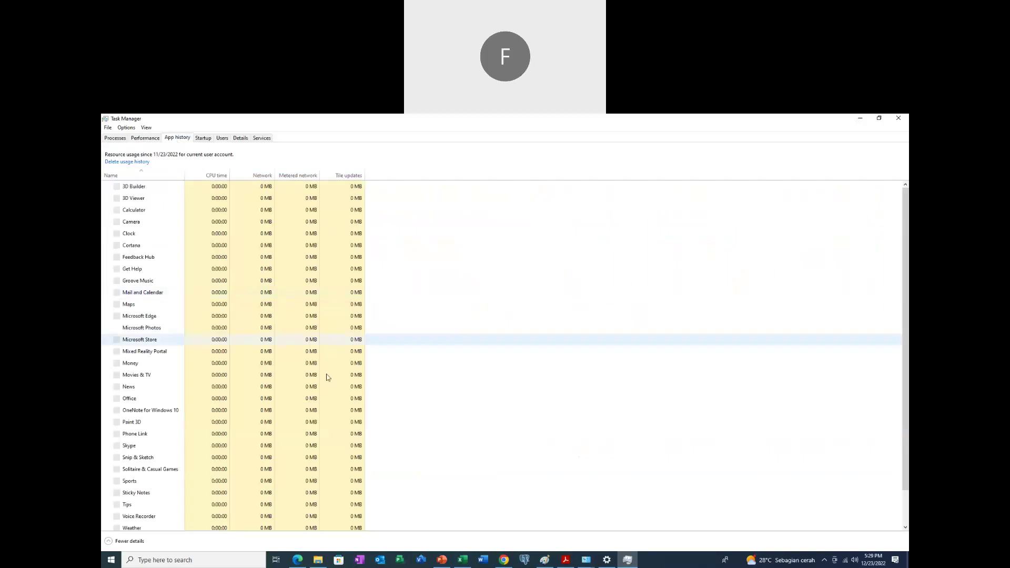
{"action": "left_click", "coordinate": [143, 139]}
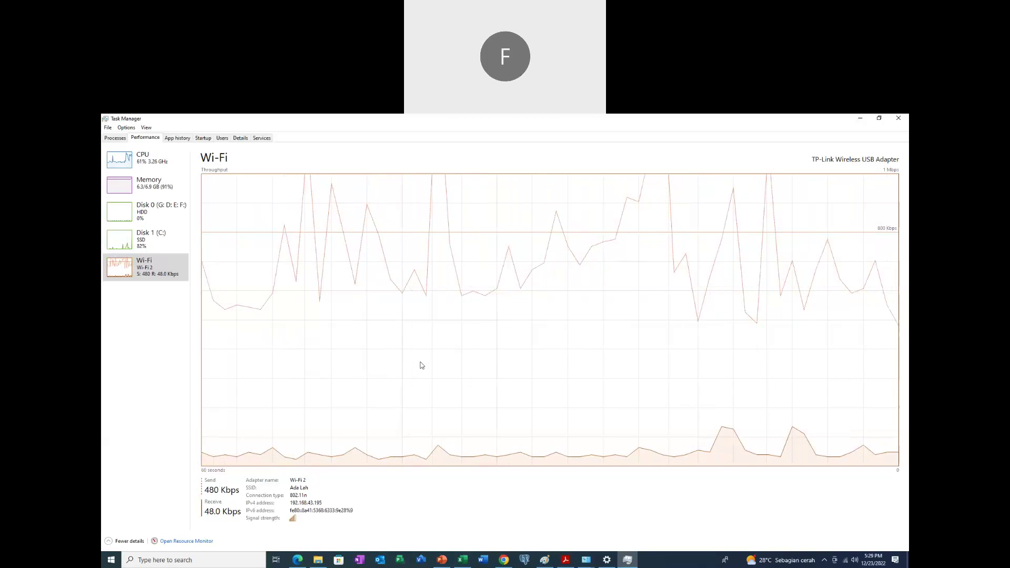
Examine the app history sorted in turn by CPU time, Network, Metered network and Tile updates.
{"action": "left_click", "coordinate": [175, 139]}
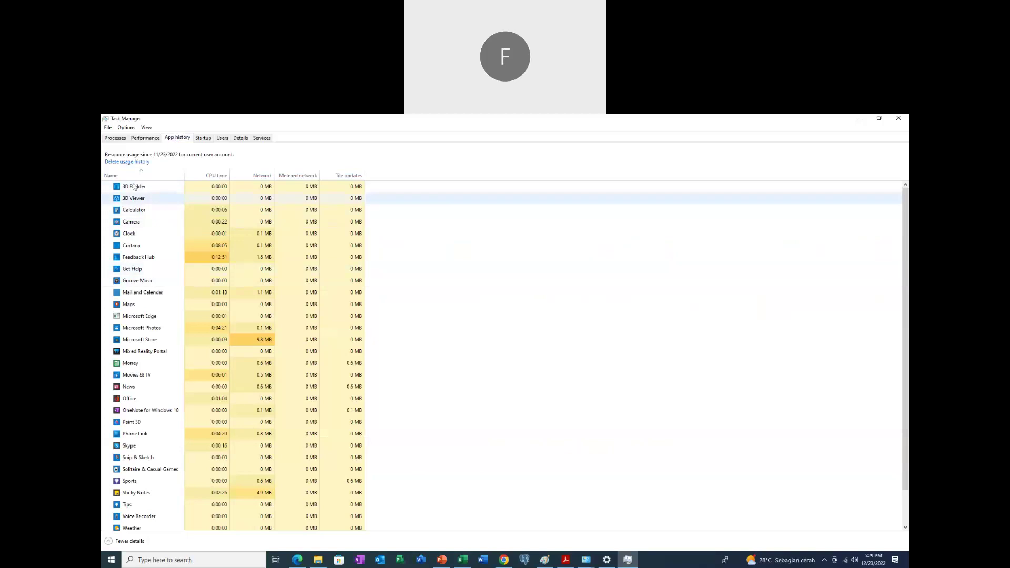
{"action": "left_click", "coordinate": [219, 178]}
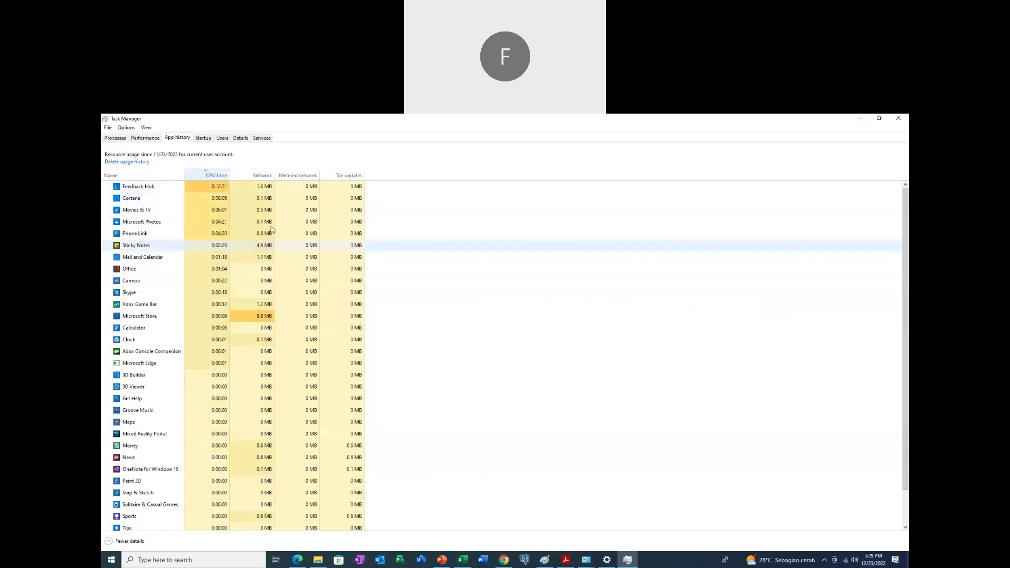
{"action": "left_click", "coordinate": [259, 177]}
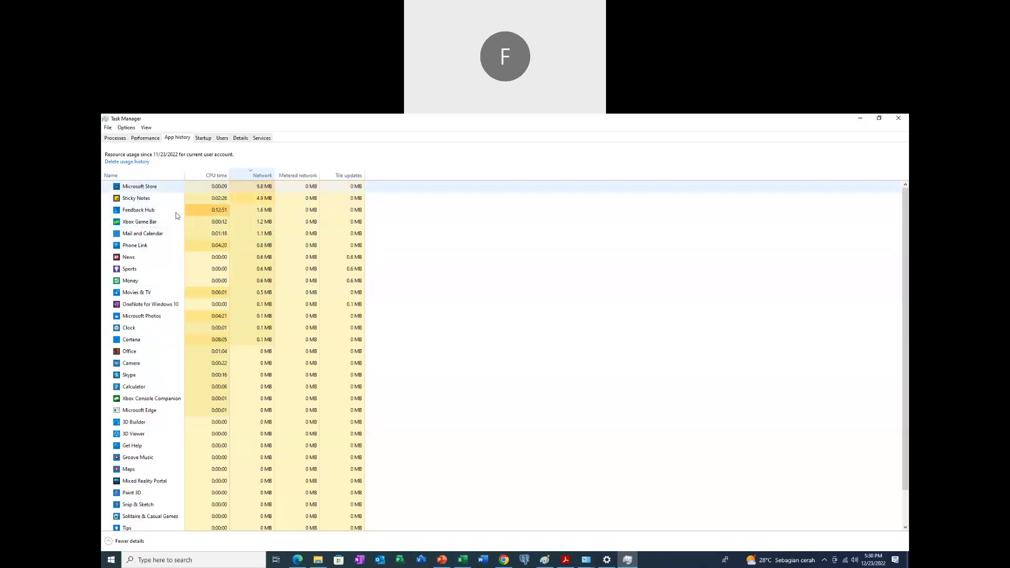
{"action": "left_click", "coordinate": [300, 176]}
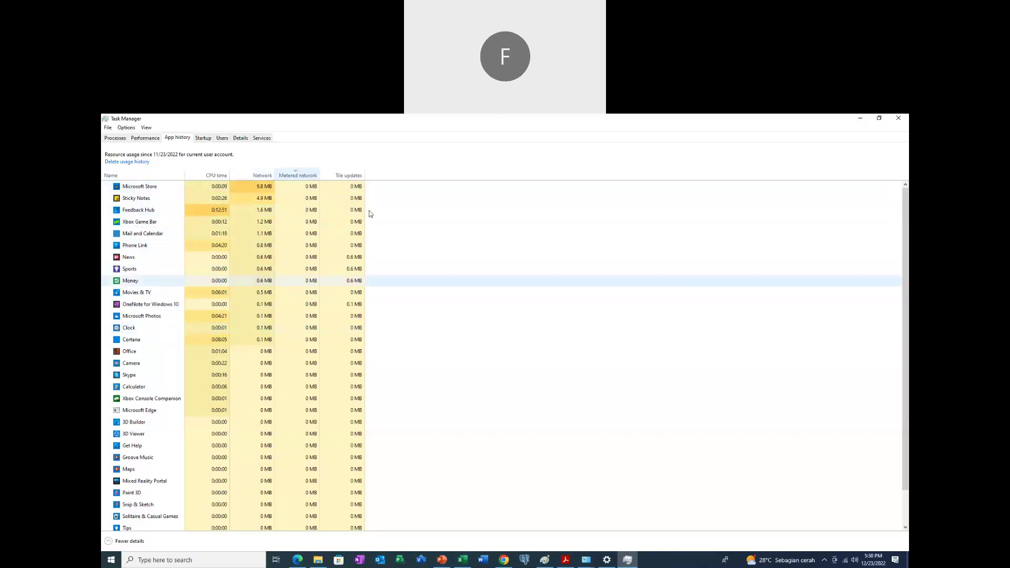
{"action": "left_click", "coordinate": [348, 176]}
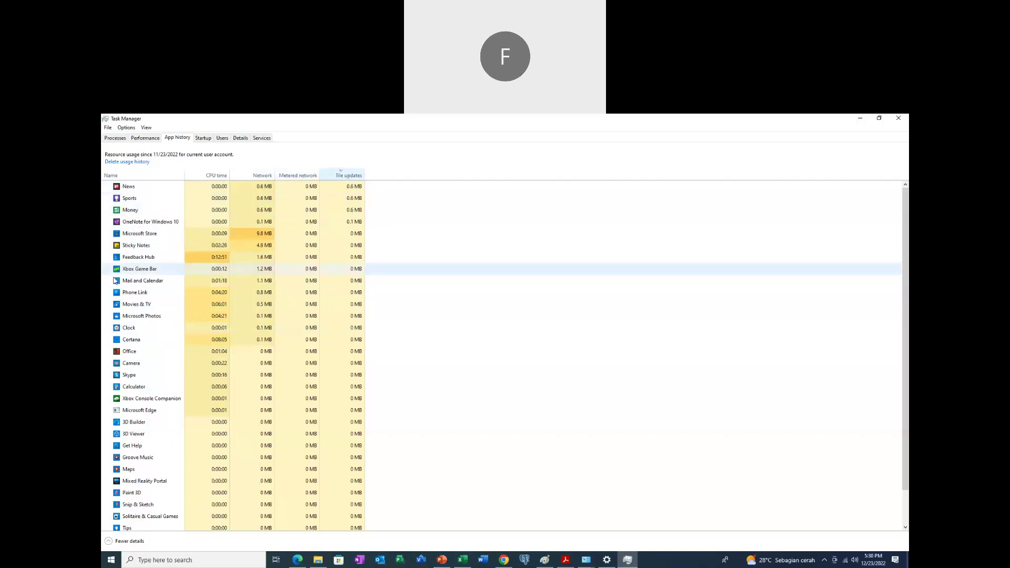
Display the startup programs, widen the Name column to show full names, and sort the list by status with enabled programs first.
{"action": "left_click", "coordinate": [203, 138]}
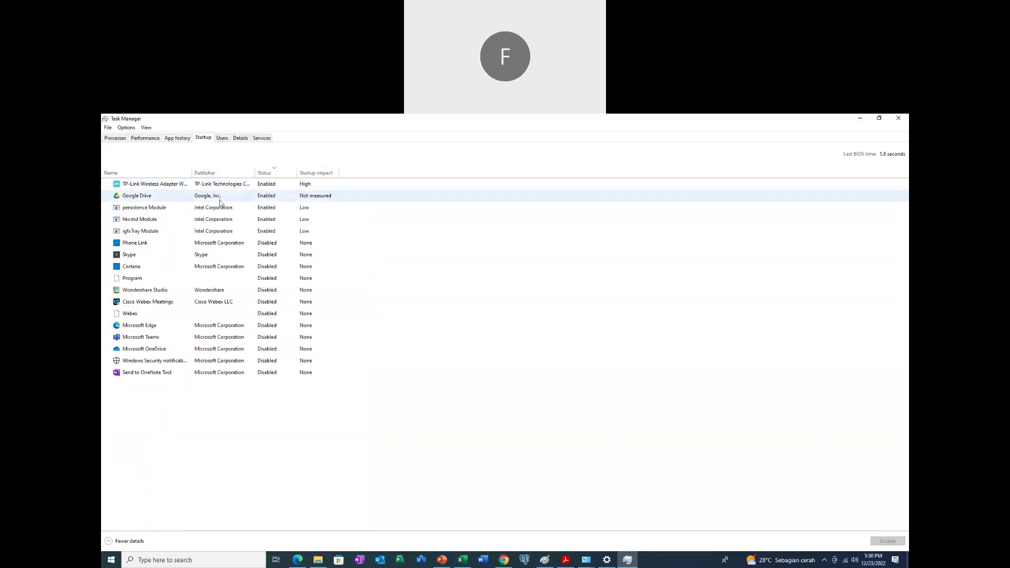
{"action": "left_click_drag", "start_coordinate": [190, 173], "coordinate": [240, 173]}
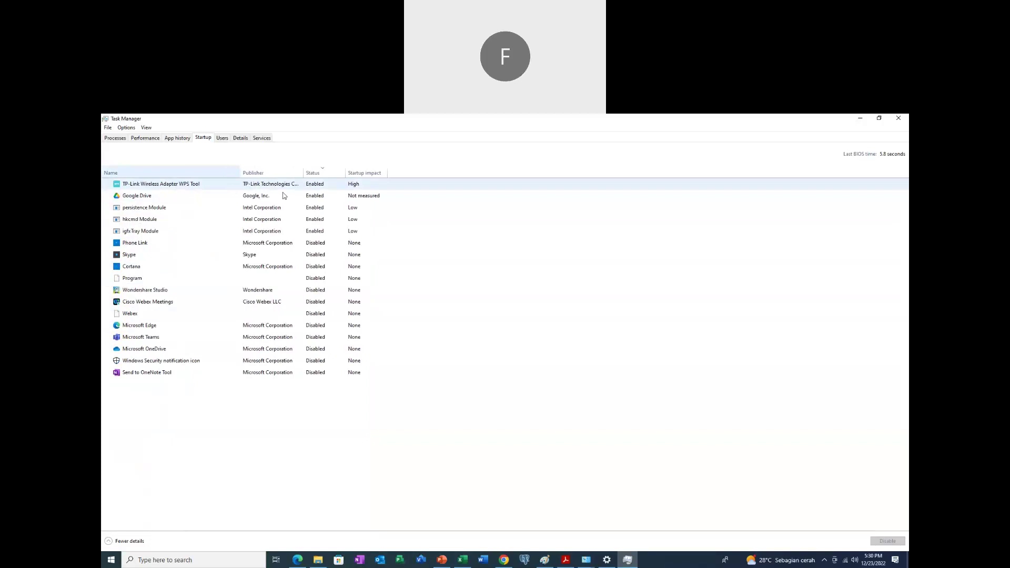
{"action": "left_click", "coordinate": [321, 174]}
{"action": "left_click", "coordinate": [320, 174]}
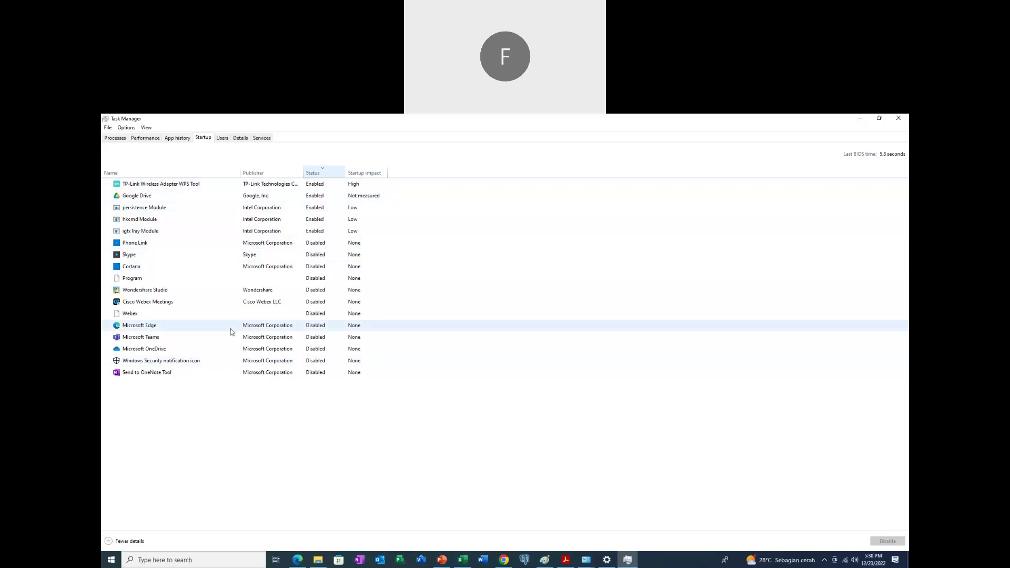
Disable the igfxTray Module startup program.
{"action": "left_click", "coordinate": [311, 234]}
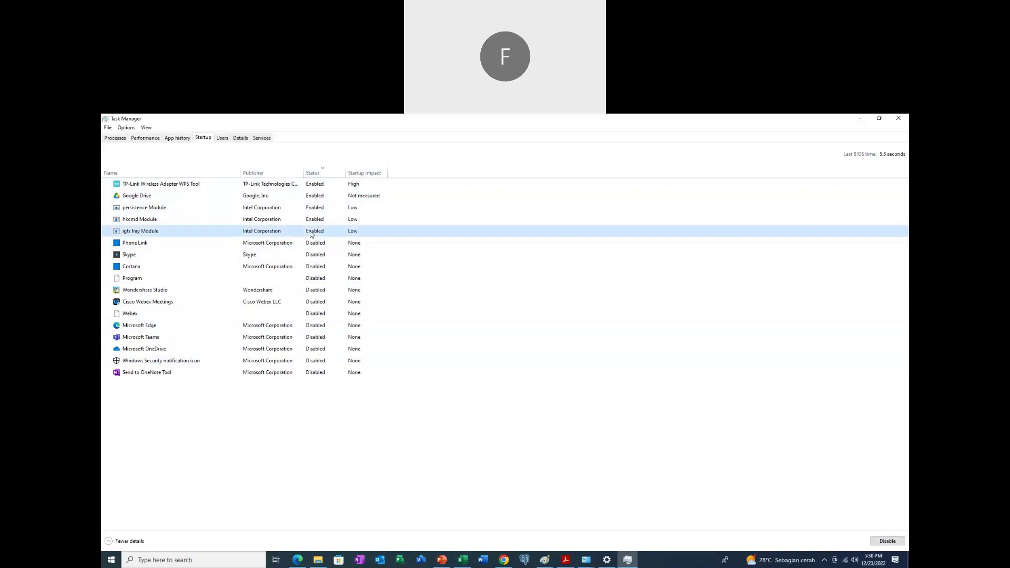
{"action": "right_click", "coordinate": [311, 234]}
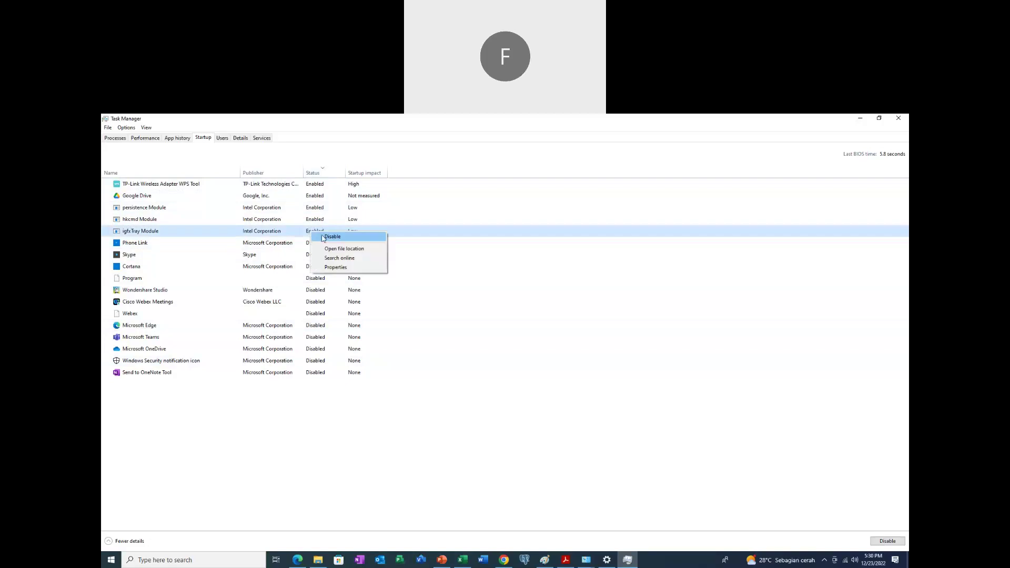
{"action": "left_click", "coordinate": [316, 235]}
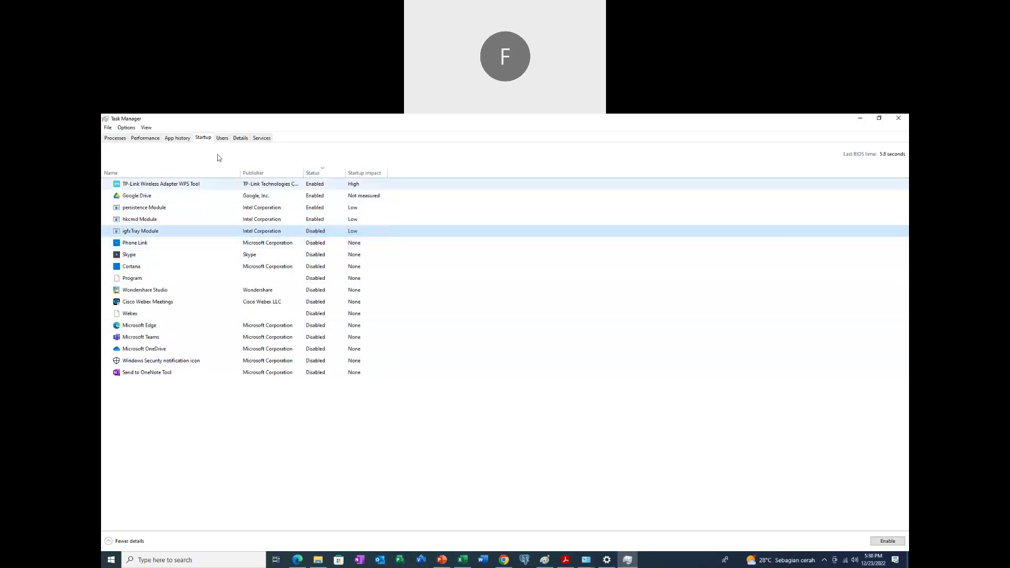
View the signed-in users, and list the detailed processes with a wider Name column, sorted by PID in descending order.
{"action": "left_click", "coordinate": [222, 137]}
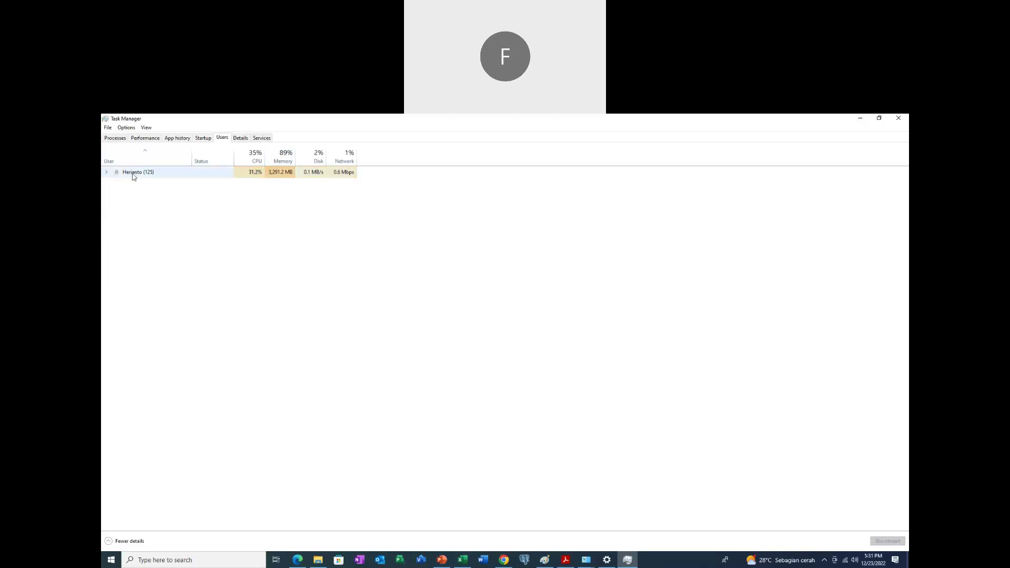
{"action": "left_click", "coordinate": [240, 138]}
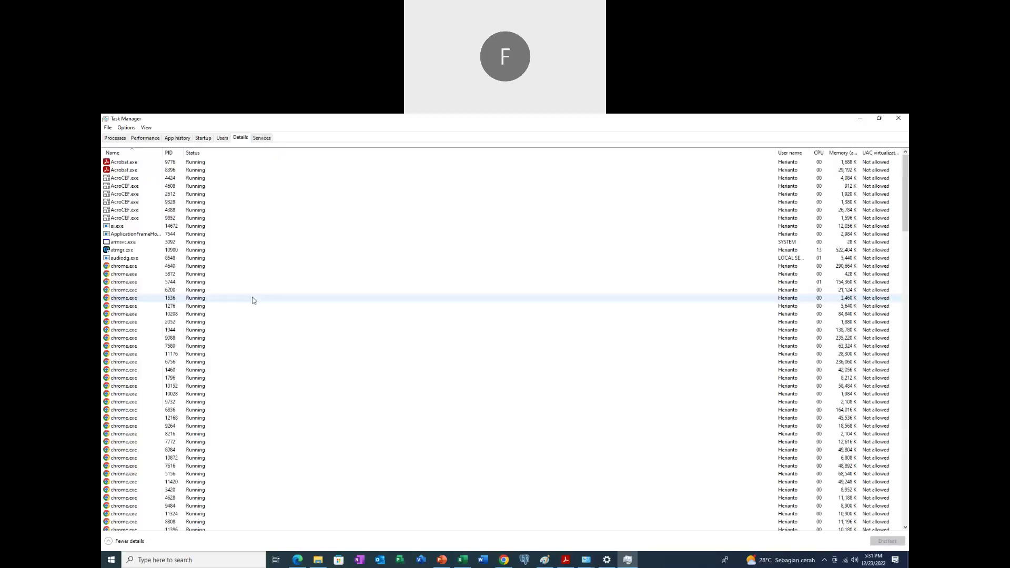
{"action": "left_click_drag", "start_coordinate": [163, 152], "coordinate": [250, 157]}
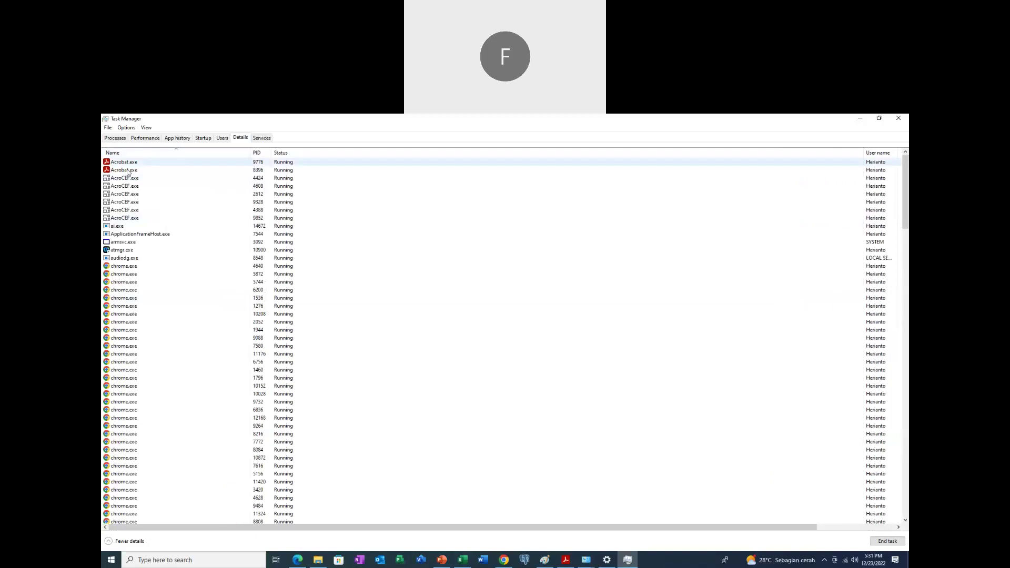
{"action": "left_click", "coordinate": [257, 153]}
{"action": "left_click", "coordinate": [257, 153]}
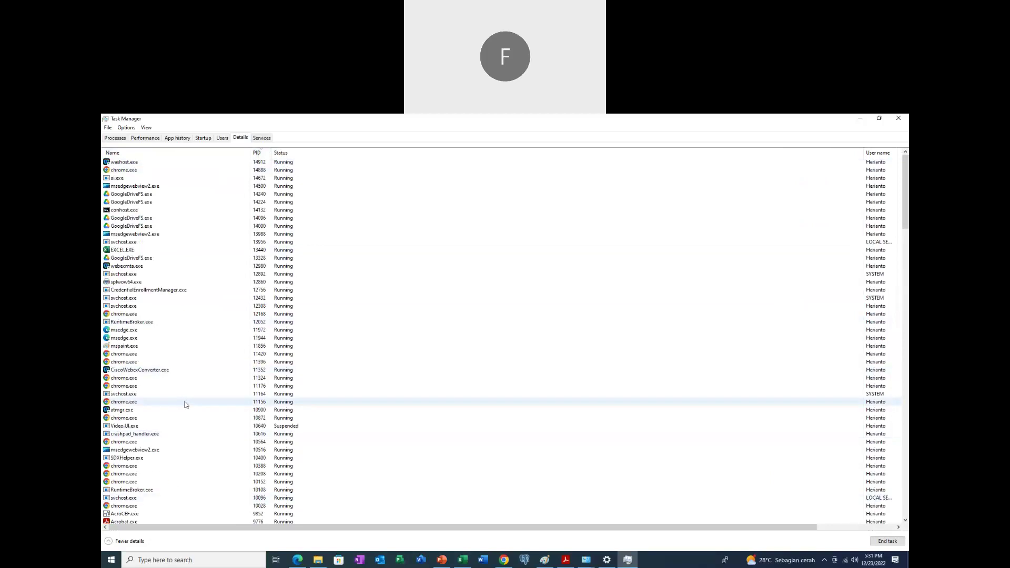
{"action": "scroll", "coordinate": [187, 402], "scroll_direction": "down", "scroll_amount": 13}
{"action": "scroll", "coordinate": [190, 402], "scroll_direction": "up", "scroll_amount": 8}
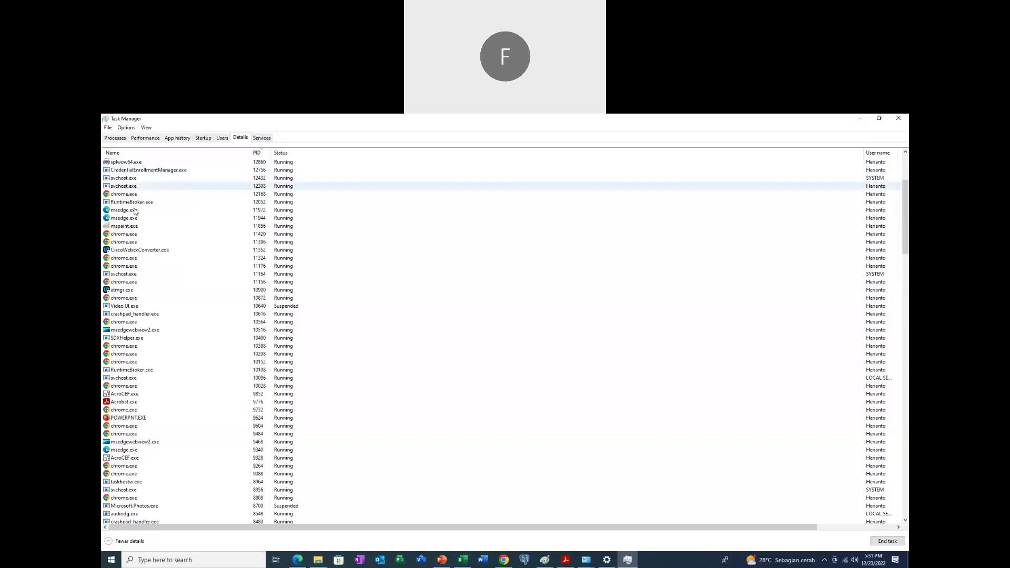
Display the Windows services, widen the PID column, and look through the list.
{"action": "left_click", "coordinate": [259, 139]}
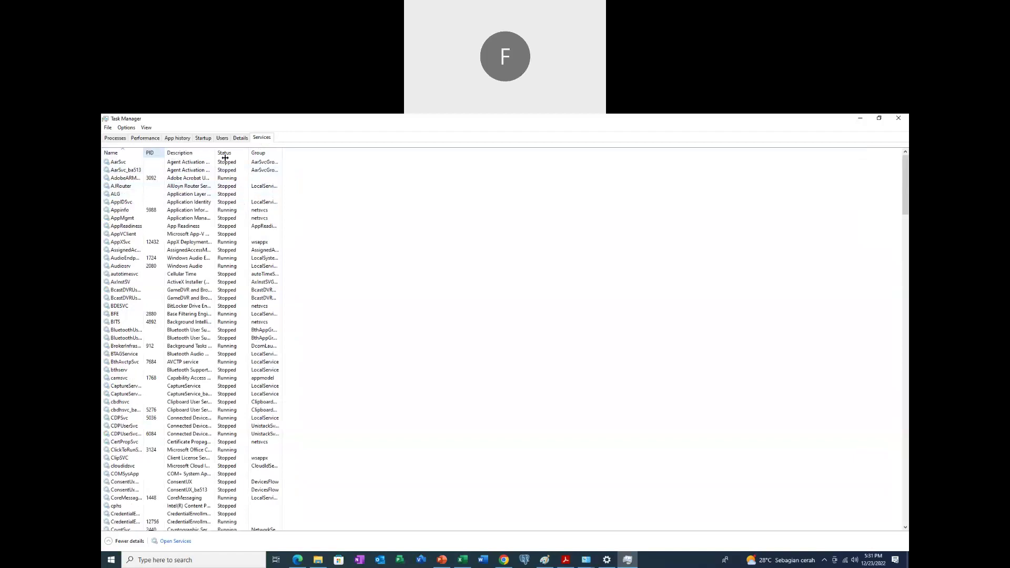
{"action": "left_click_drag", "start_coordinate": [164, 153], "coordinate": [247, 152]}
{"action": "scroll", "coordinate": [198, 321], "scroll_direction": "down", "scroll_amount": 5}
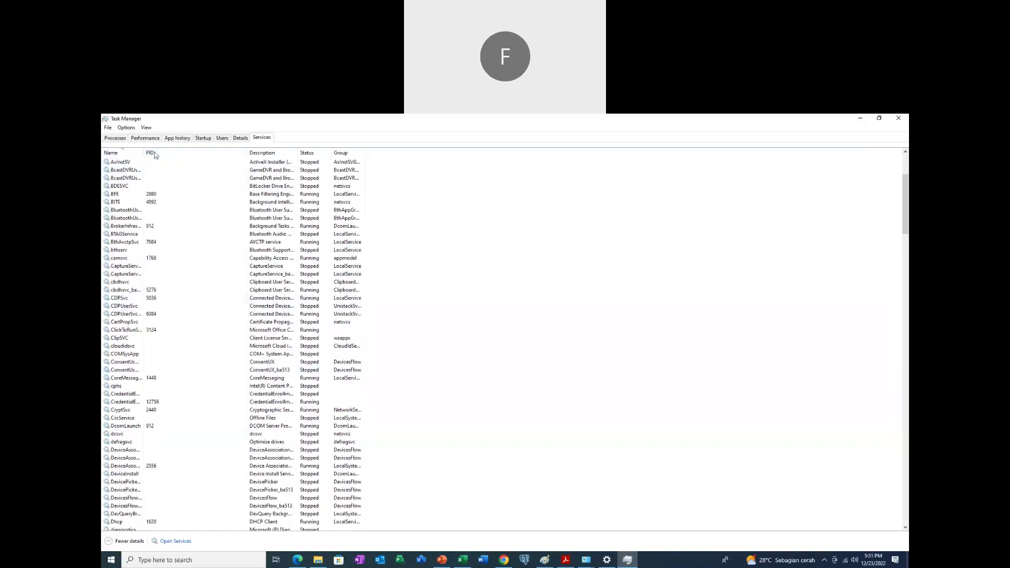
Widen the services list's Name column to fit the full names and sort the services by status with running ones first.
{"action": "double_click", "coordinate": [144, 153]}
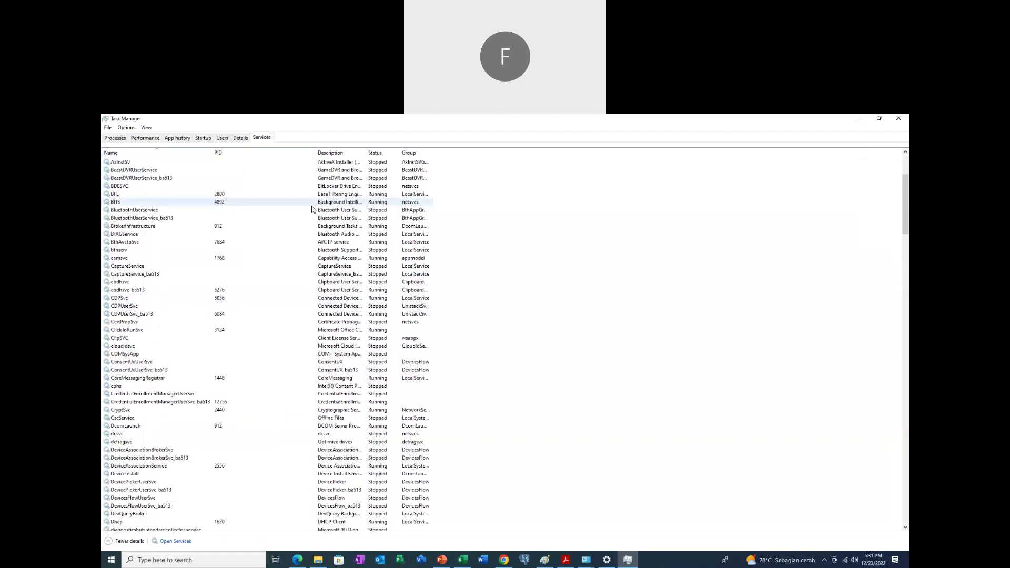
{"action": "left_click", "coordinate": [381, 153]}
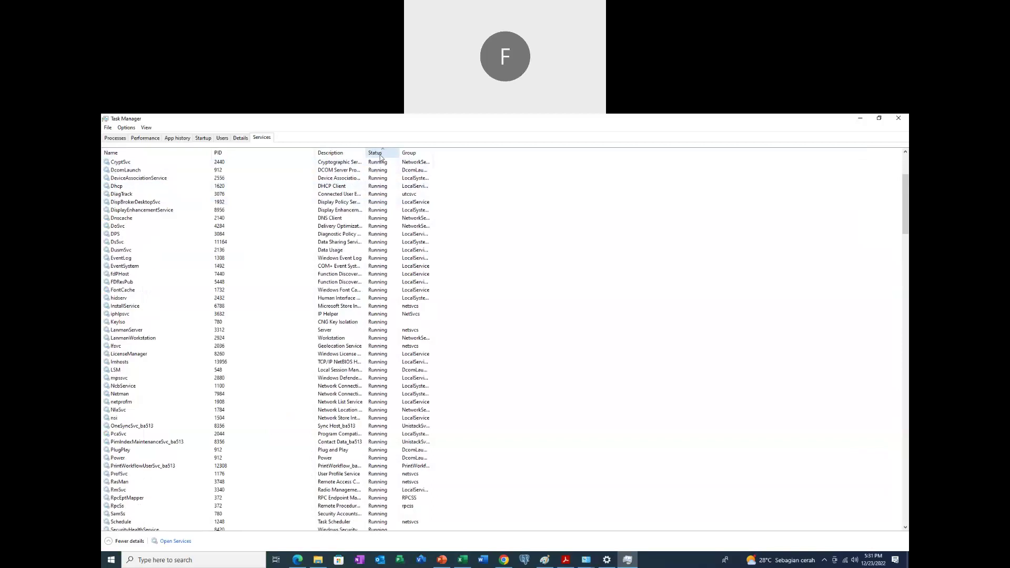
{"action": "left_click", "coordinate": [382, 154]}
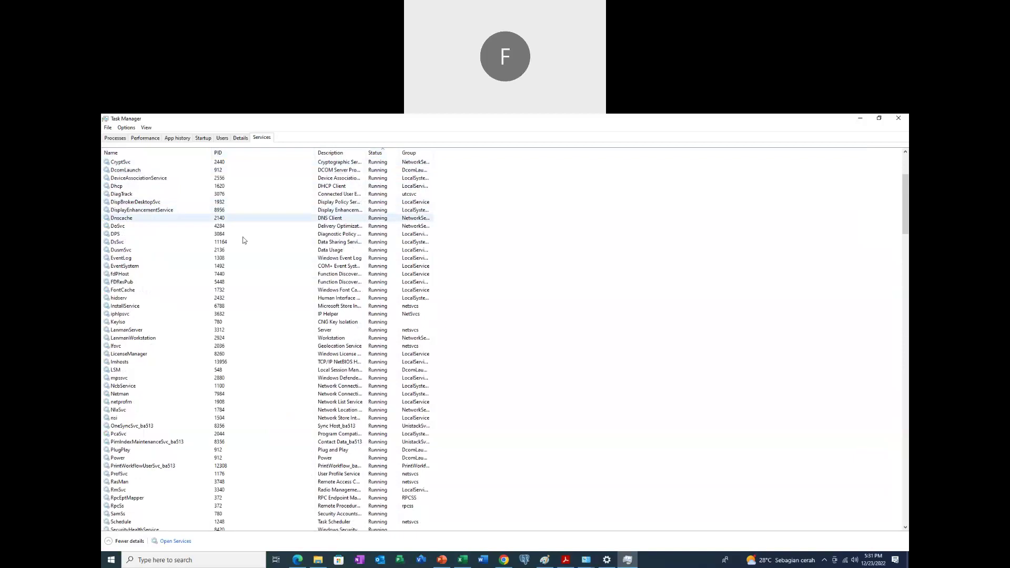
Sort the running processes in turn by CPU, memory, disk and network usage, highest first, and close Task Manager.
{"action": "left_click", "coordinate": [114, 139]}
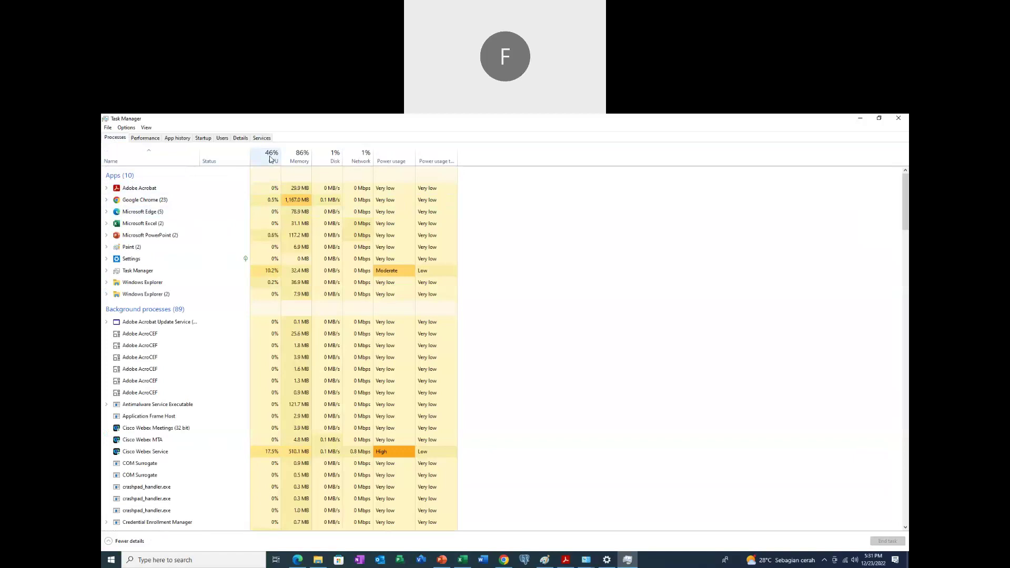
{"action": "left_click", "coordinate": [271, 158]}
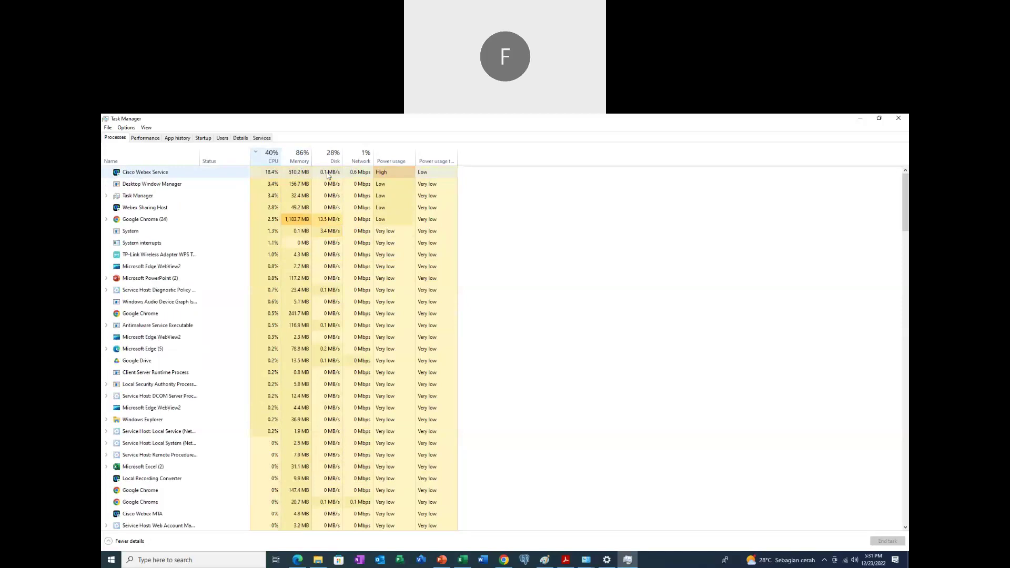
{"action": "left_click", "coordinate": [300, 159]}
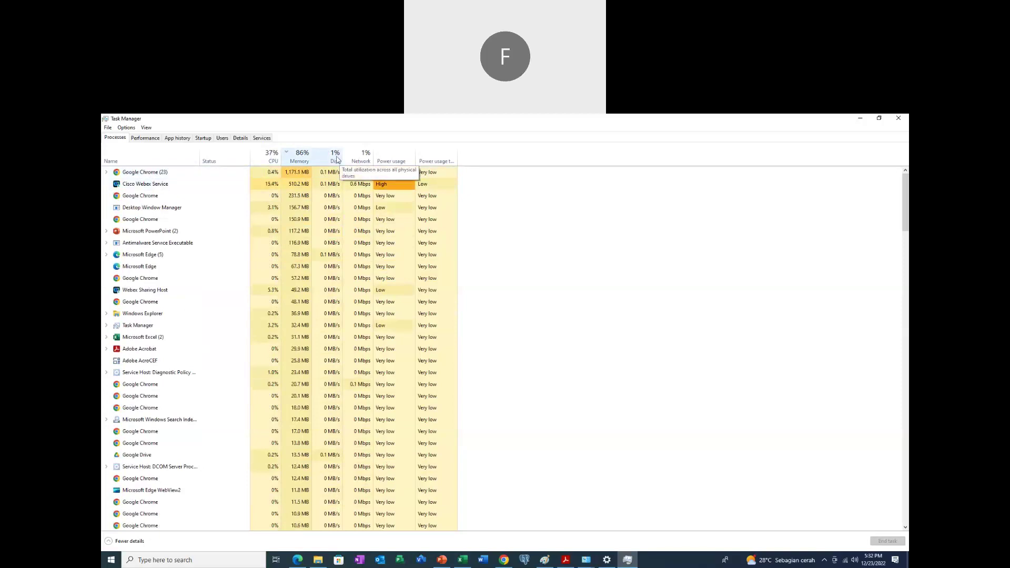
{"action": "left_click", "coordinate": [339, 159]}
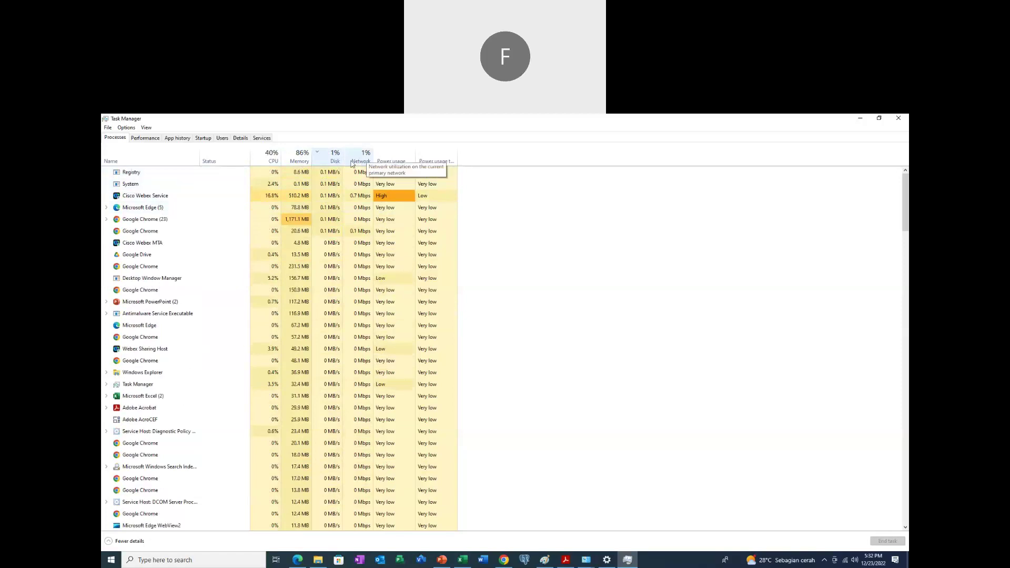
{"action": "left_click", "coordinate": [358, 158]}
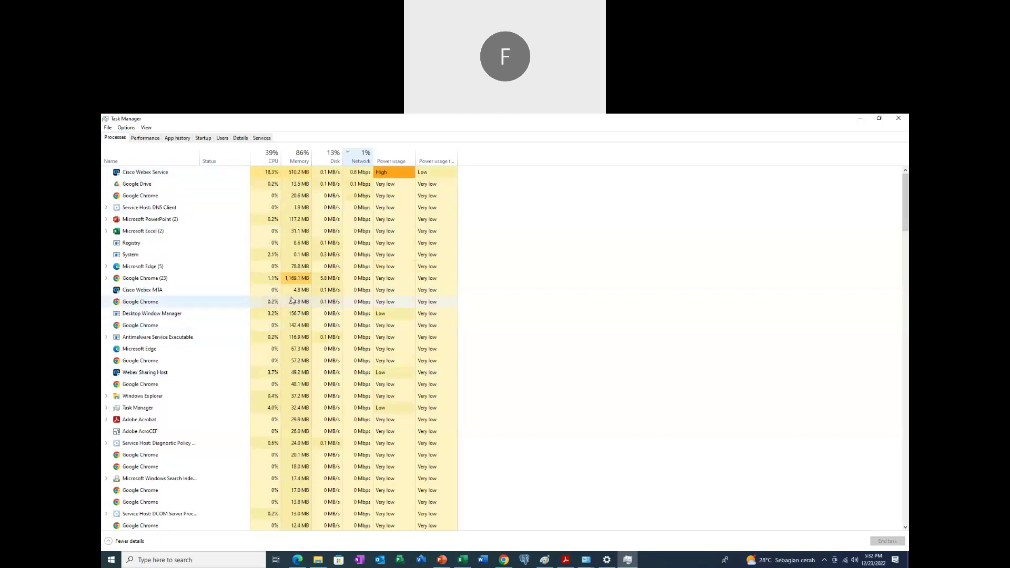
{"action": "left_click", "coordinate": [898, 120]}
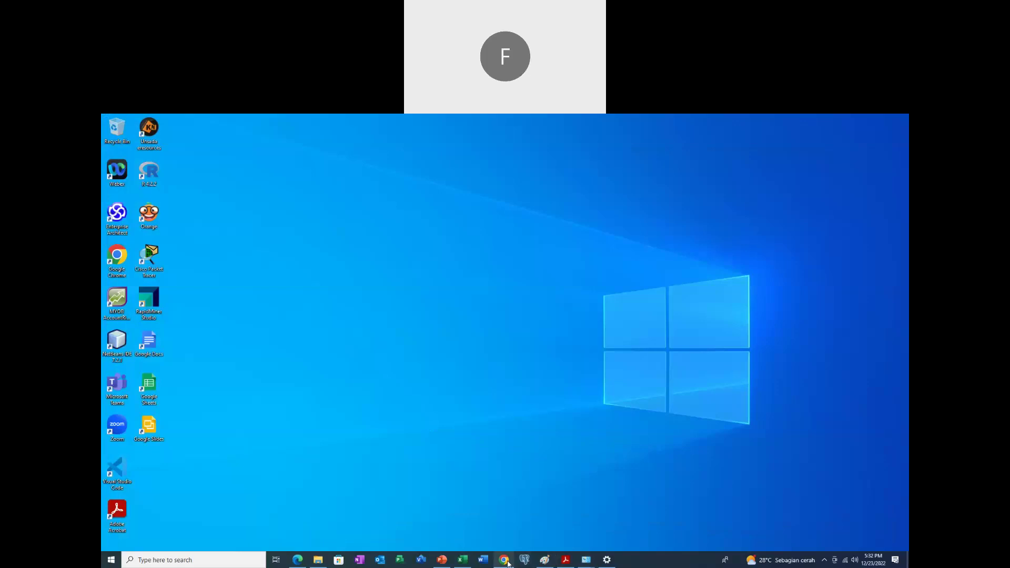
Switch to the IT Essentials course in Chrome and list the pages of Topic 11.1.4 Windows File Explorer.
{"action": "mouse_move", "coordinate": [503, 561]}
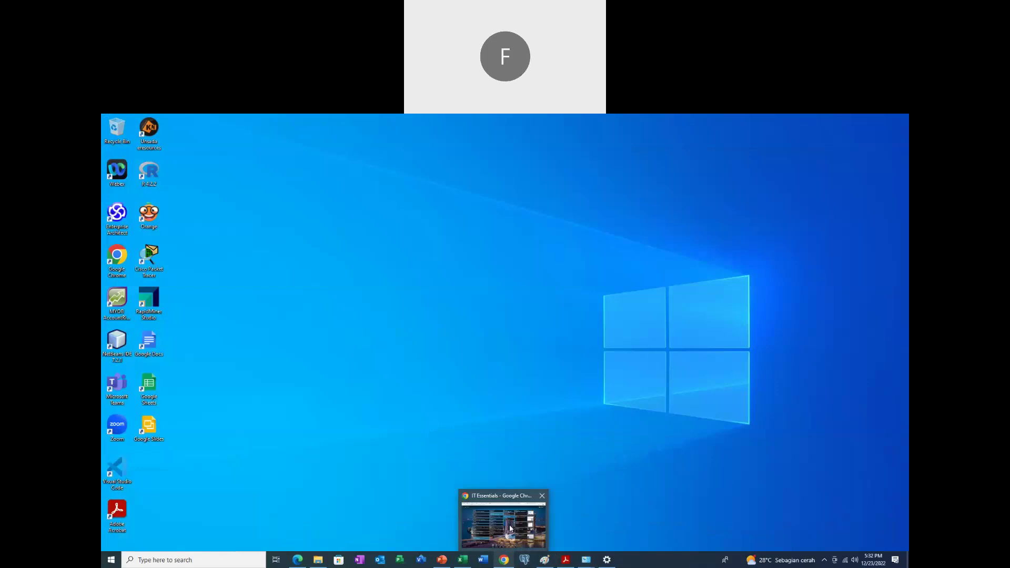
{"action": "left_click", "coordinate": [510, 528]}
{"action": "left_click", "coordinate": [566, 281]}
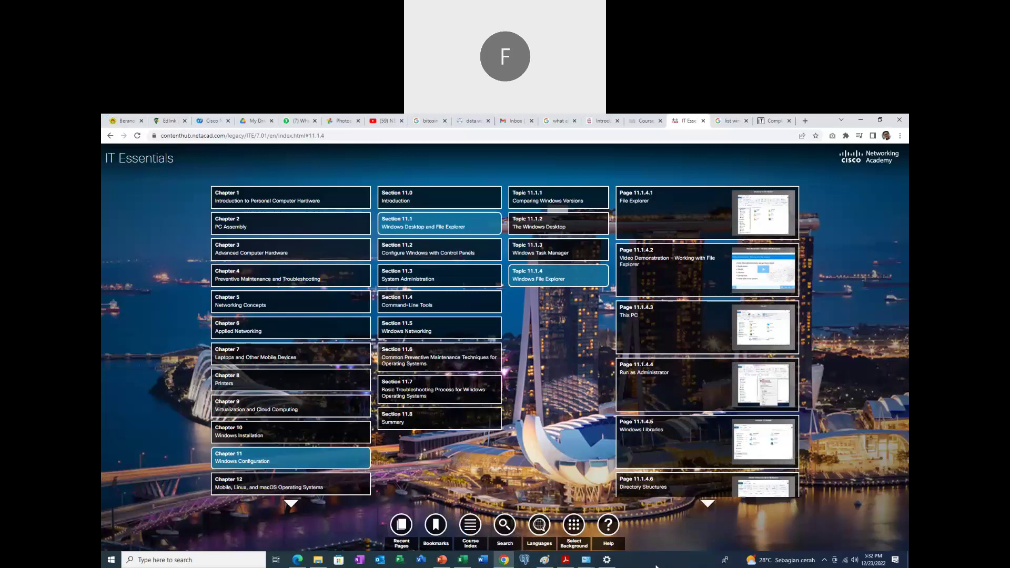
{"action": "right_click", "coordinate": [658, 562]}
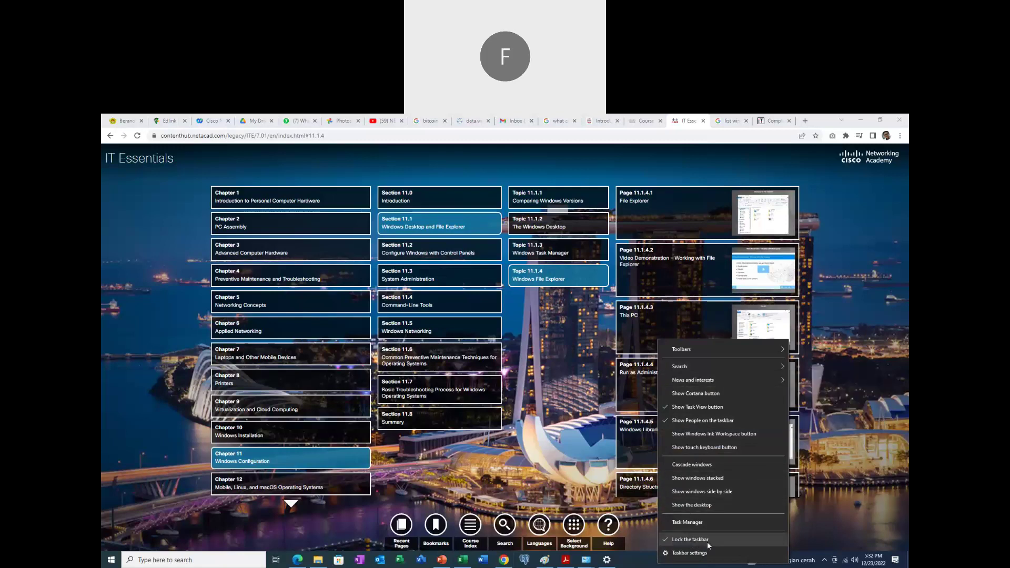
{"action": "left_click", "coordinate": [635, 565]}
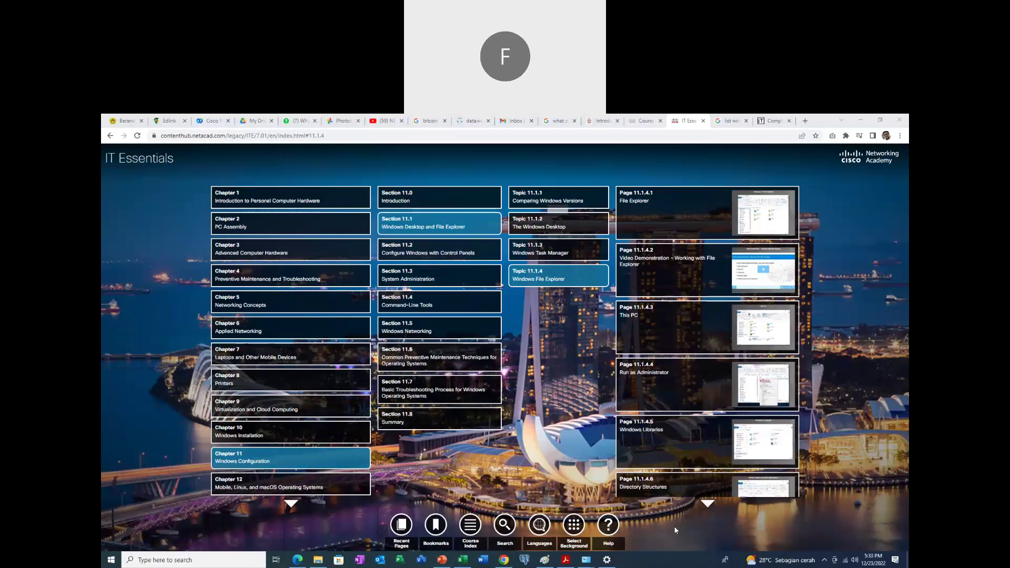
Switch to File Explorer and view This PC, the C:, D: and Google Drive (G:) drives, and the Desktop folder.
{"action": "left_click", "coordinate": [318, 560]}
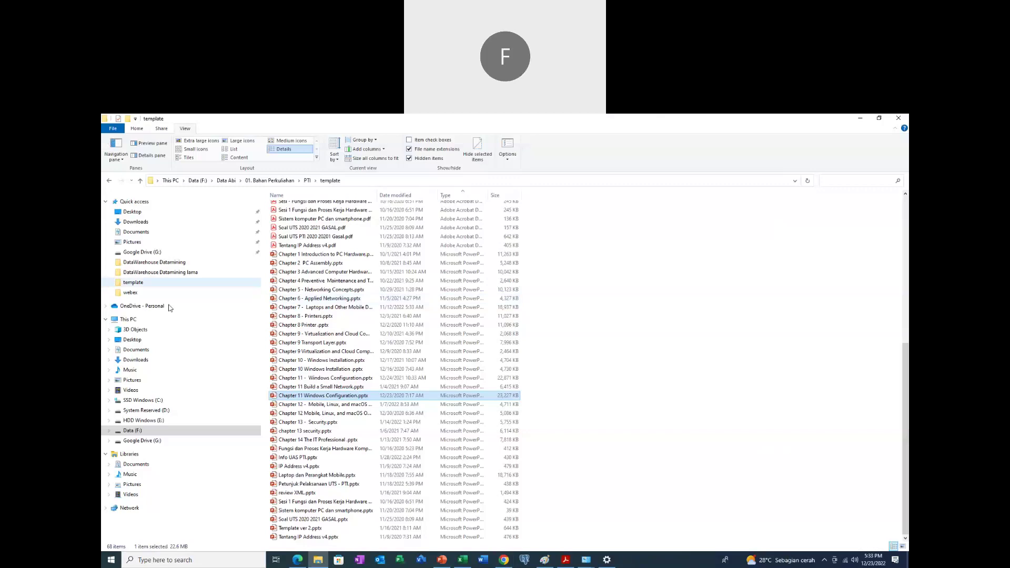
{"action": "left_click", "coordinate": [159, 401]}
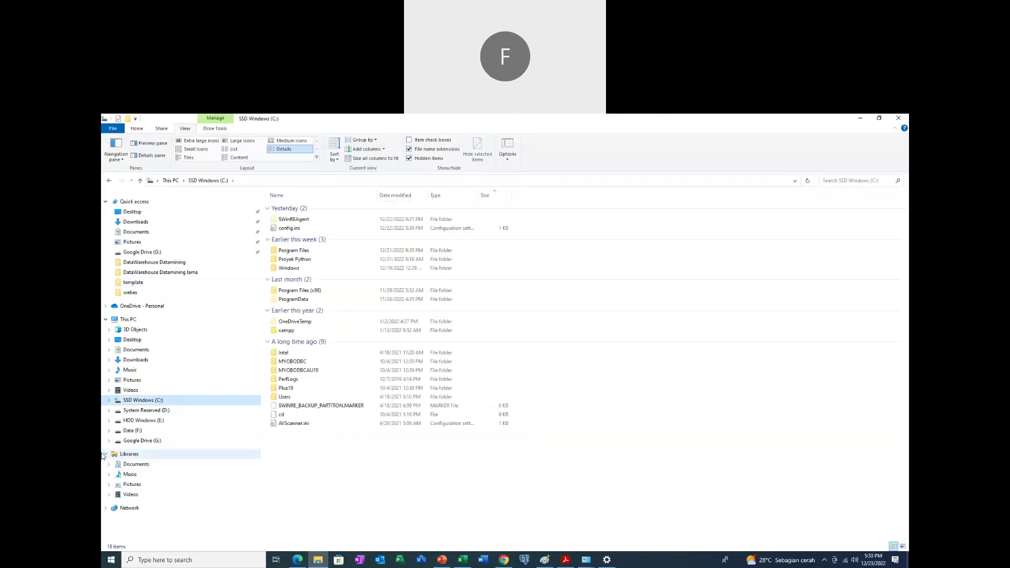
{"action": "left_click", "coordinate": [127, 320]}
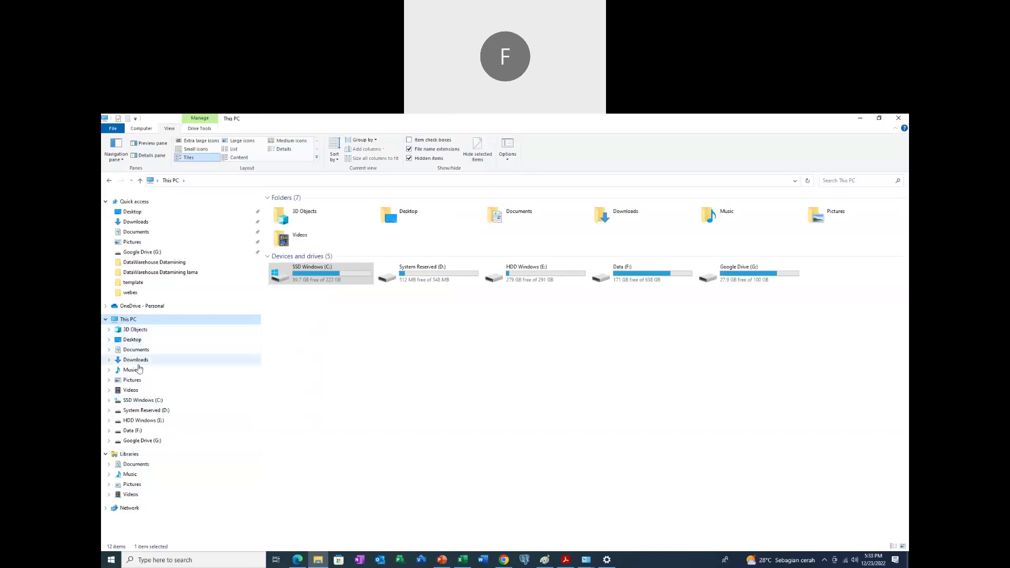
{"action": "left_click", "coordinate": [148, 403]}
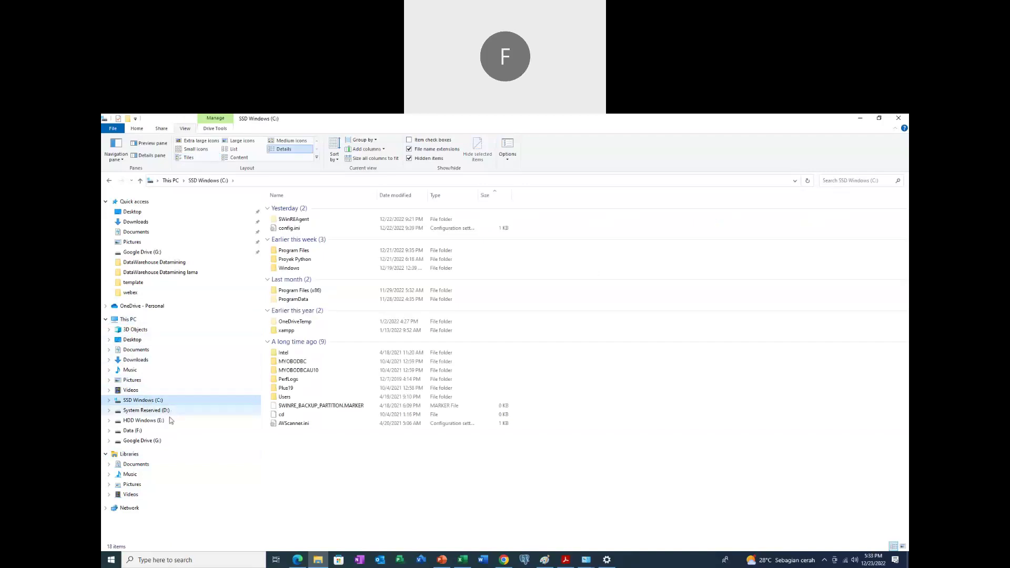
{"action": "left_click", "coordinate": [152, 411]}
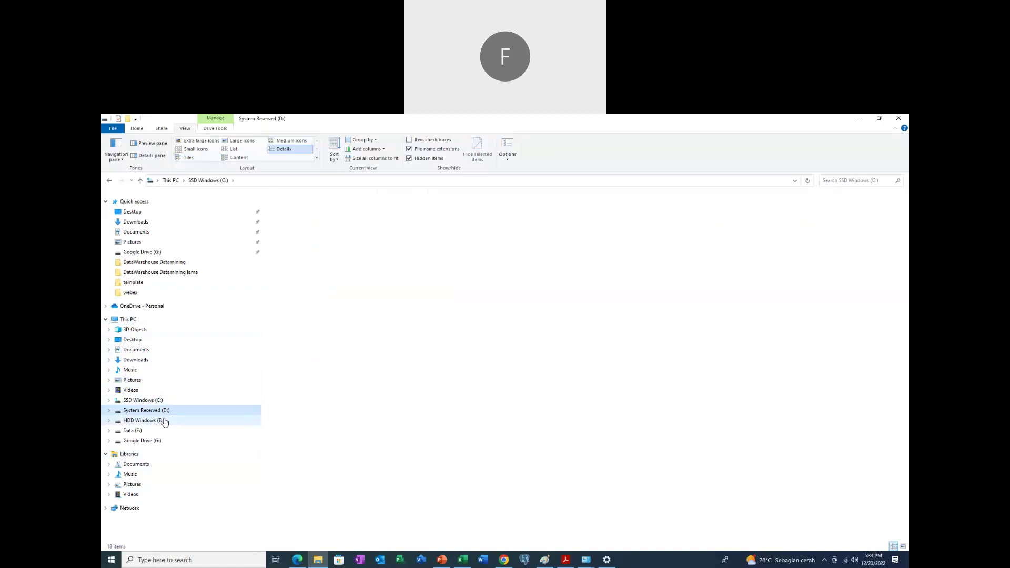
{"action": "left_click", "coordinate": [142, 440]}
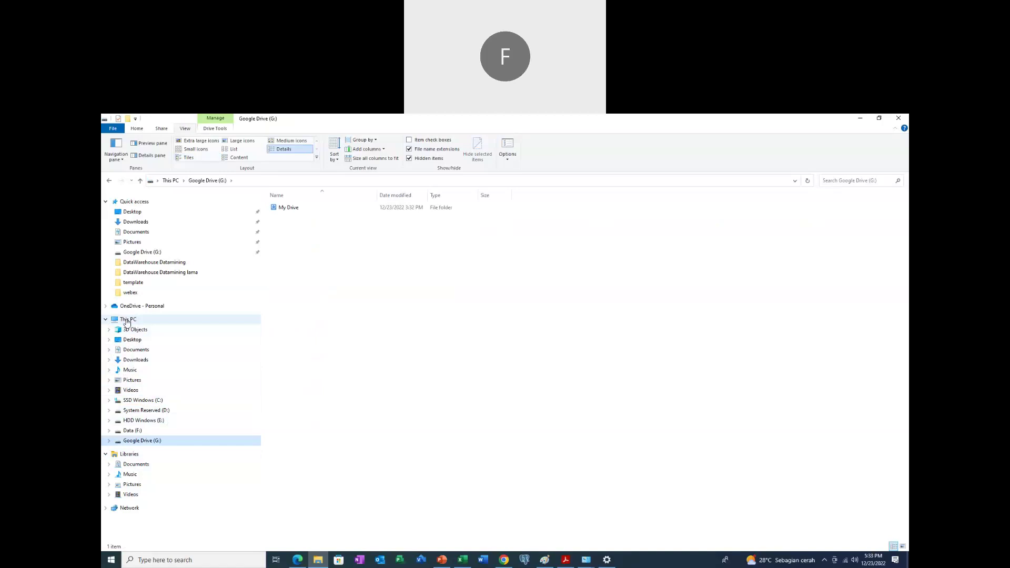
{"action": "left_click", "coordinate": [132, 339]}
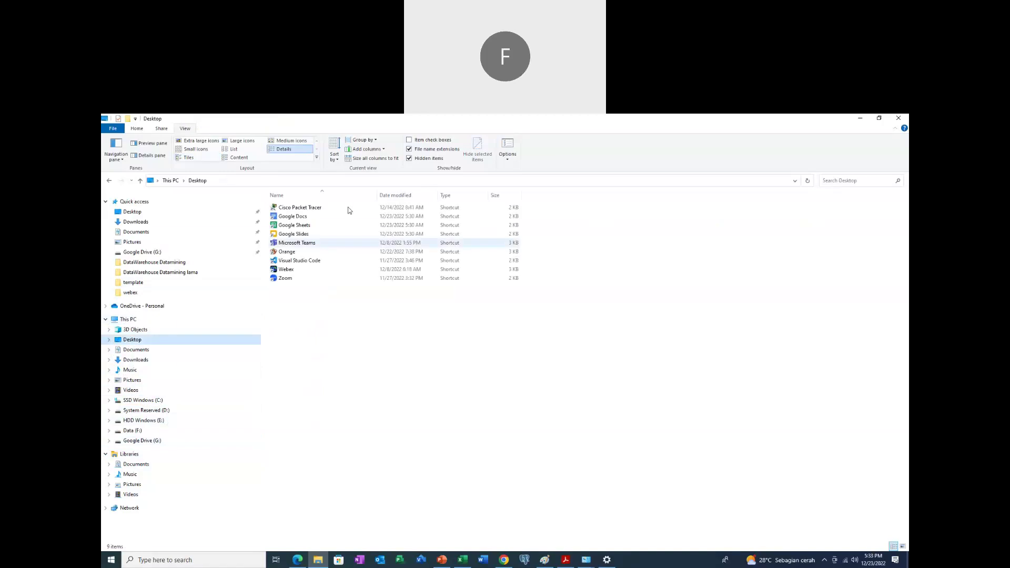
Expand Network, open the draft kurikulum shared folder on the listed computer, and collapse Network.
{"action": "left_click", "coordinate": [107, 507]}
{"action": "left_click", "coordinate": [138, 517]}
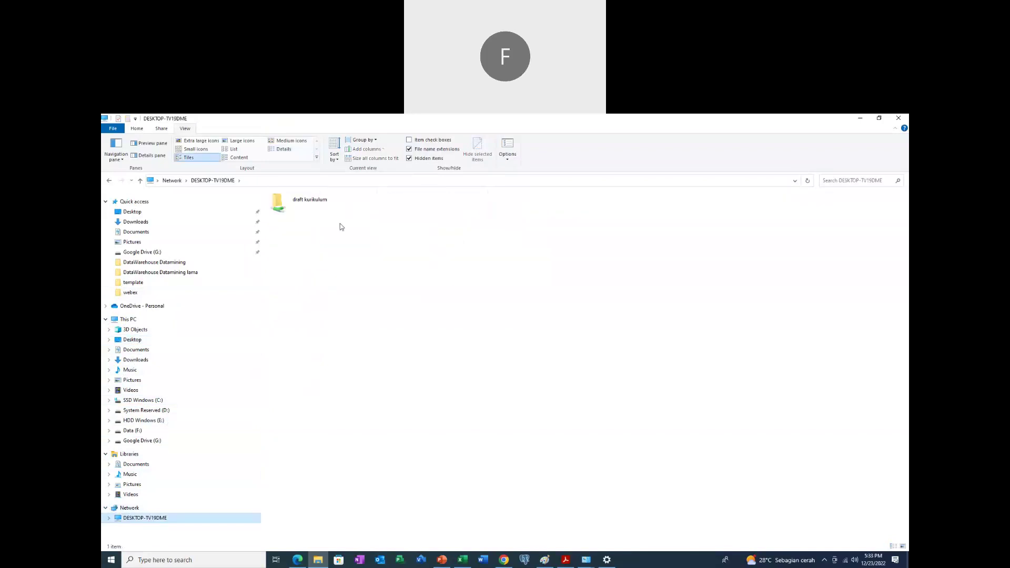
{"action": "double_click", "coordinate": [297, 205]}
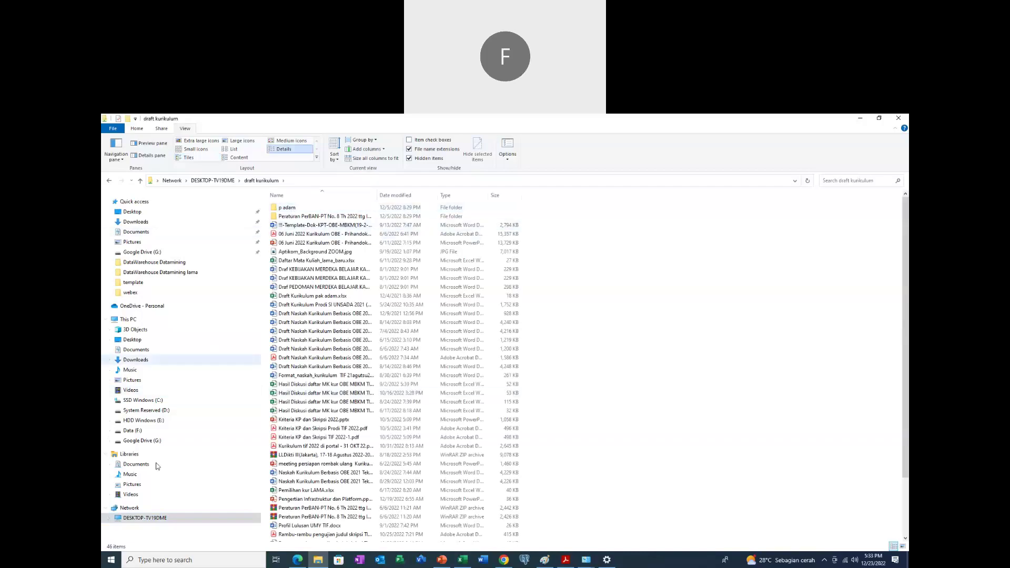
{"action": "left_click", "coordinate": [104, 508]}
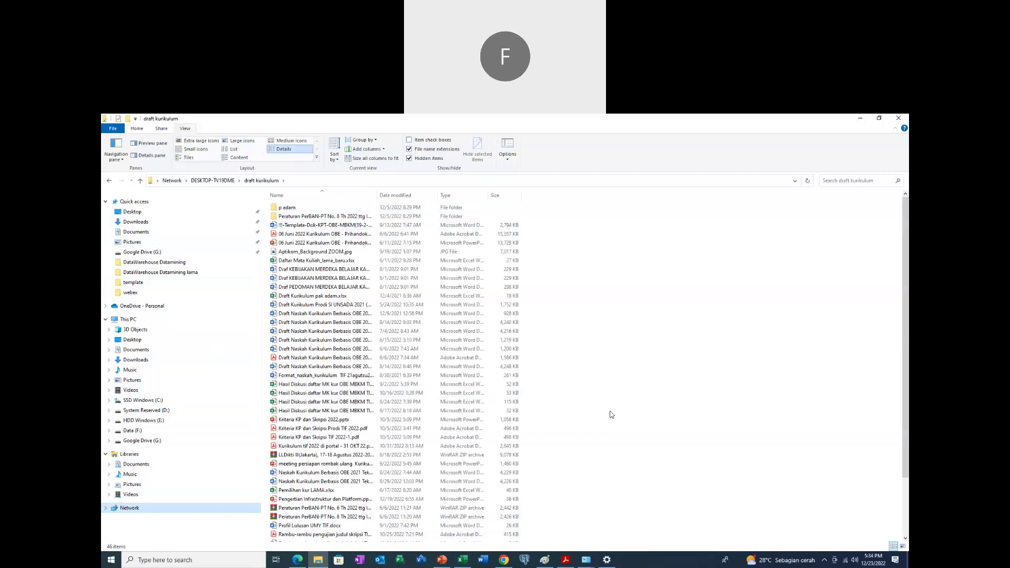
Open a new File Explorer window, and look through the Windows File Explorer topic pages in Chrome up to User and System File Locations.
{"action": "key", "text": "super+e"}
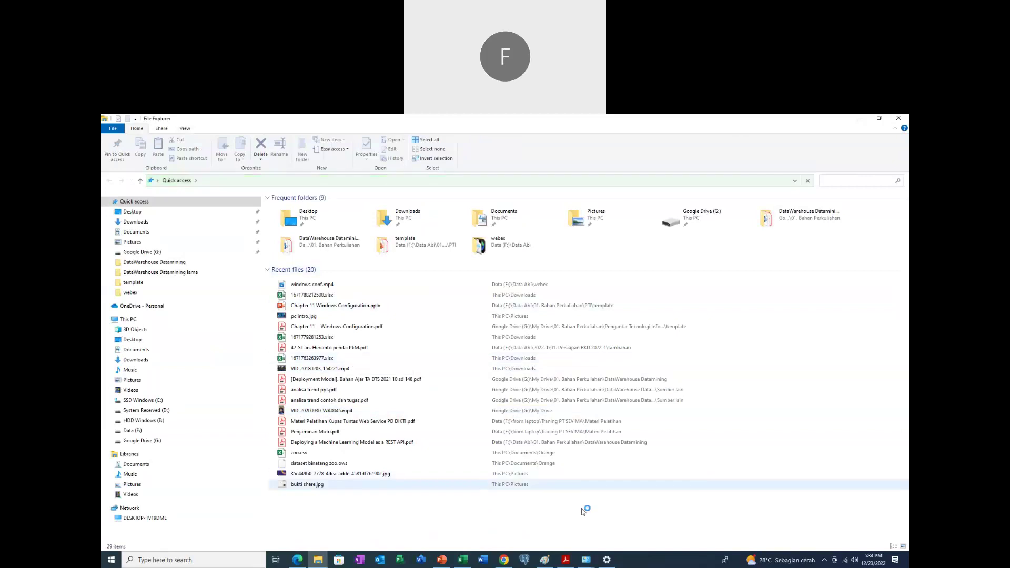
{"action": "left_click", "coordinate": [503, 559]}
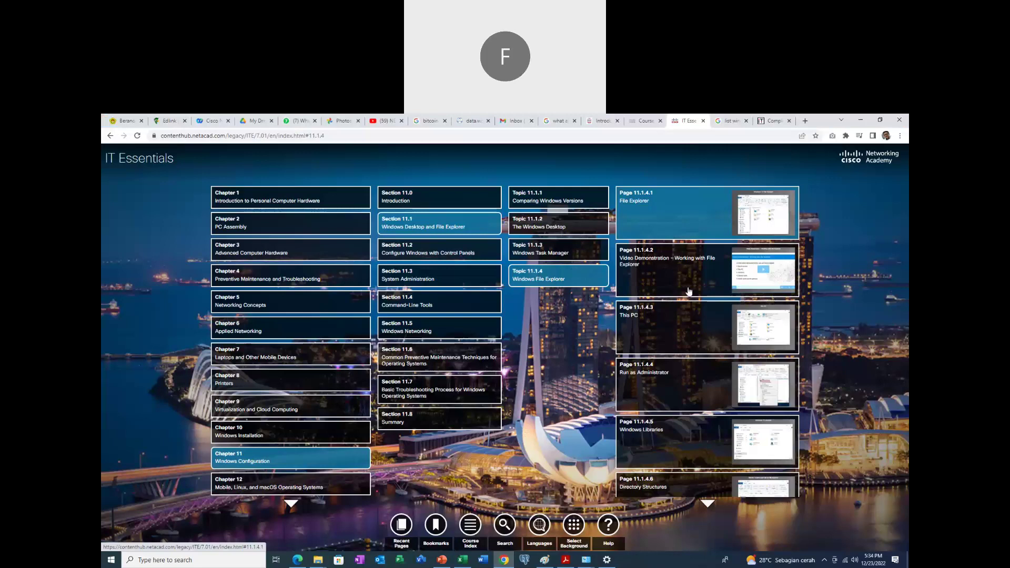
{"action": "scroll", "coordinate": [700, 387], "scroll_direction": "down", "scroll_amount": 1}
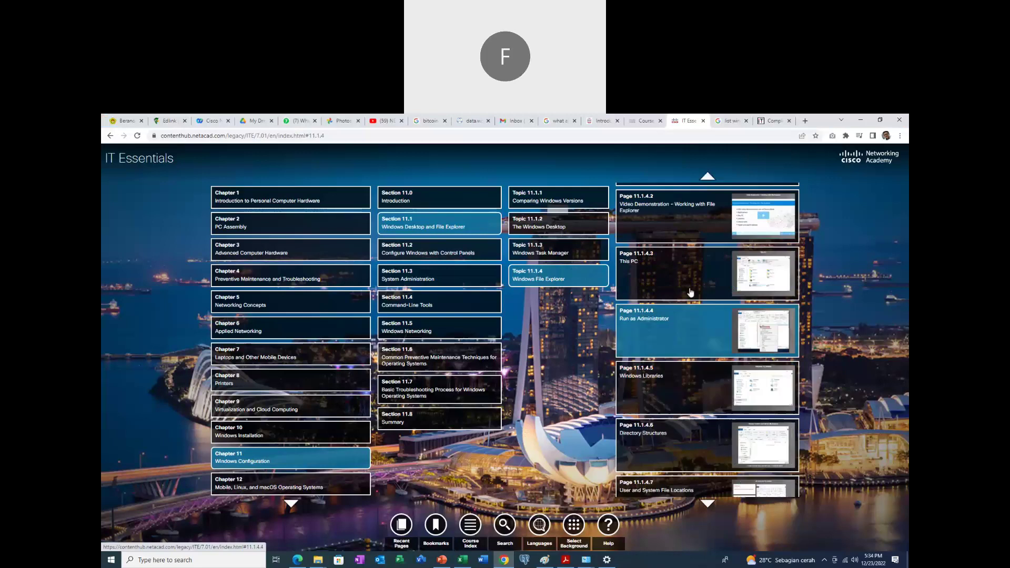
{"action": "scroll", "coordinate": [668, 421], "scroll_direction": "down", "scroll_amount": 1}
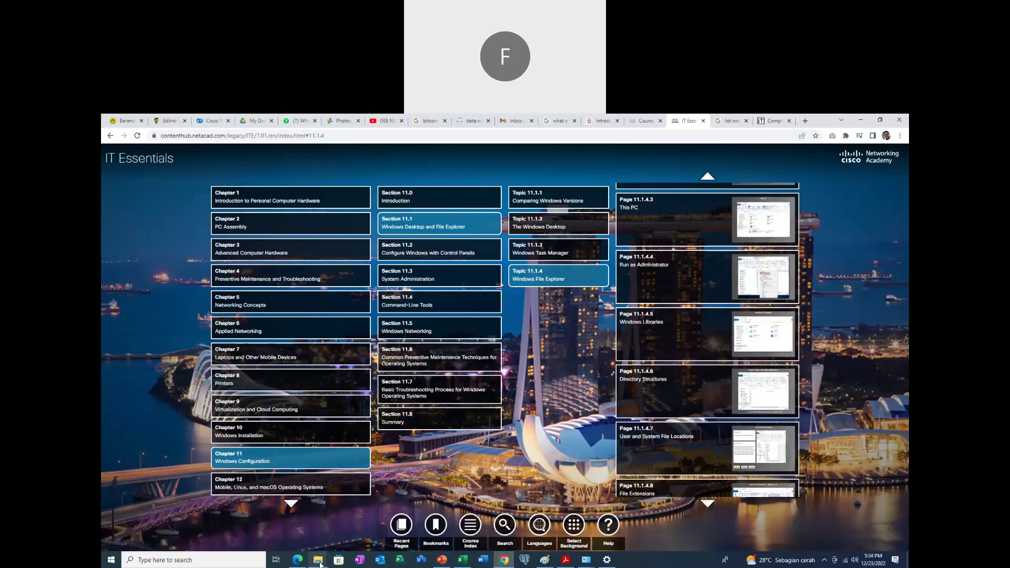
Switch to the new File Explorer window, display This PC, and hide the libraries from the navigation pane.
{"action": "left_click", "coordinate": [365, 520]}
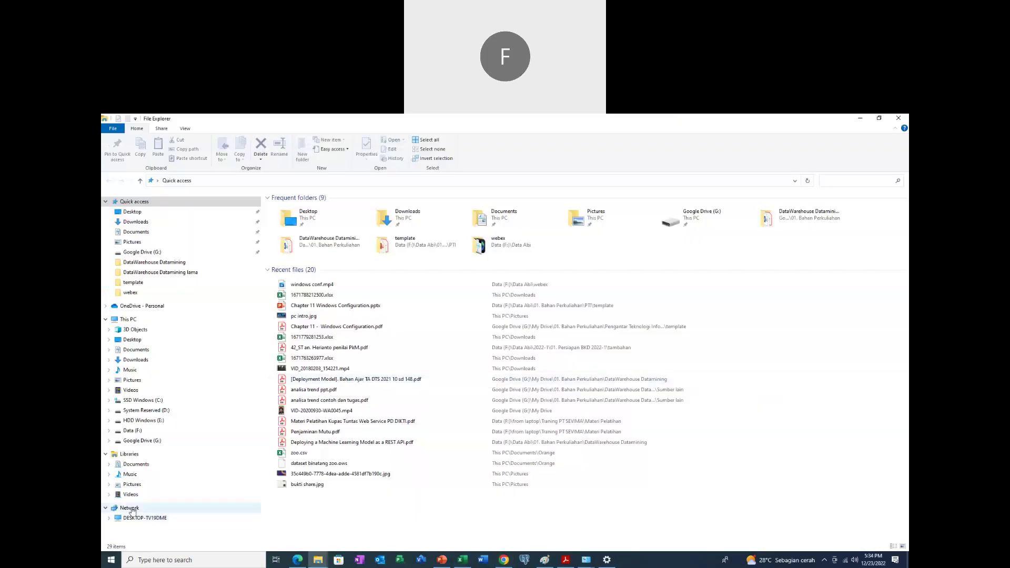
{"action": "left_click", "coordinate": [128, 319]}
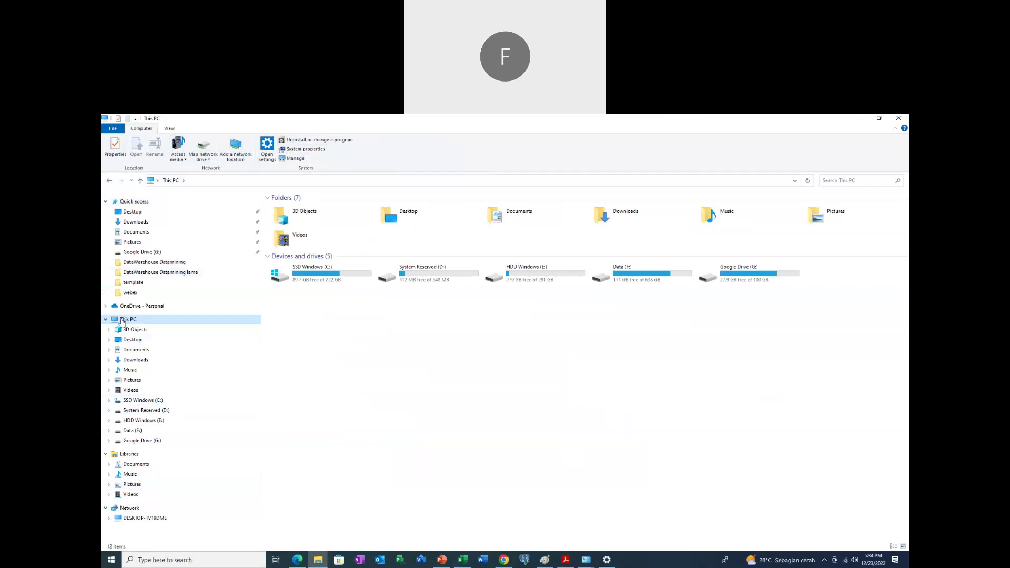
{"action": "left_click", "coordinate": [171, 128]}
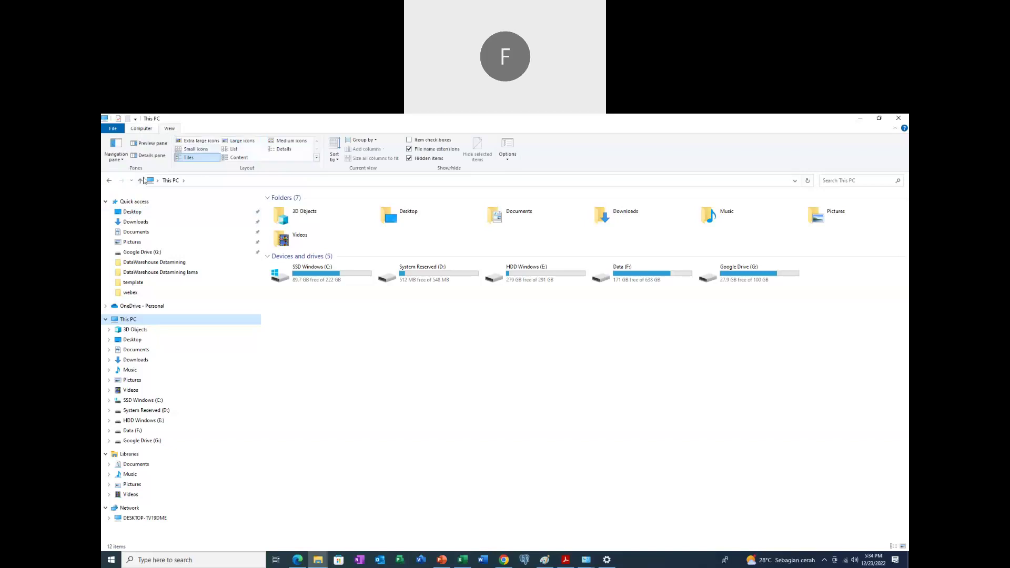
{"action": "left_click", "coordinate": [118, 158]}
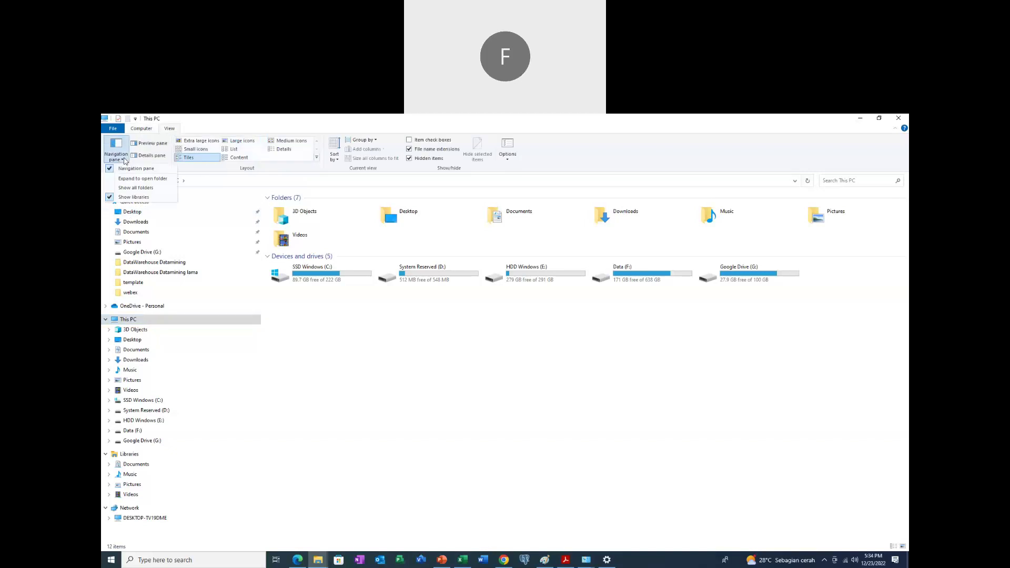
{"action": "left_click", "coordinate": [127, 198]}
Show the libraries in the navigation pane again and open Libraries.
{"action": "left_click", "coordinate": [117, 156]}
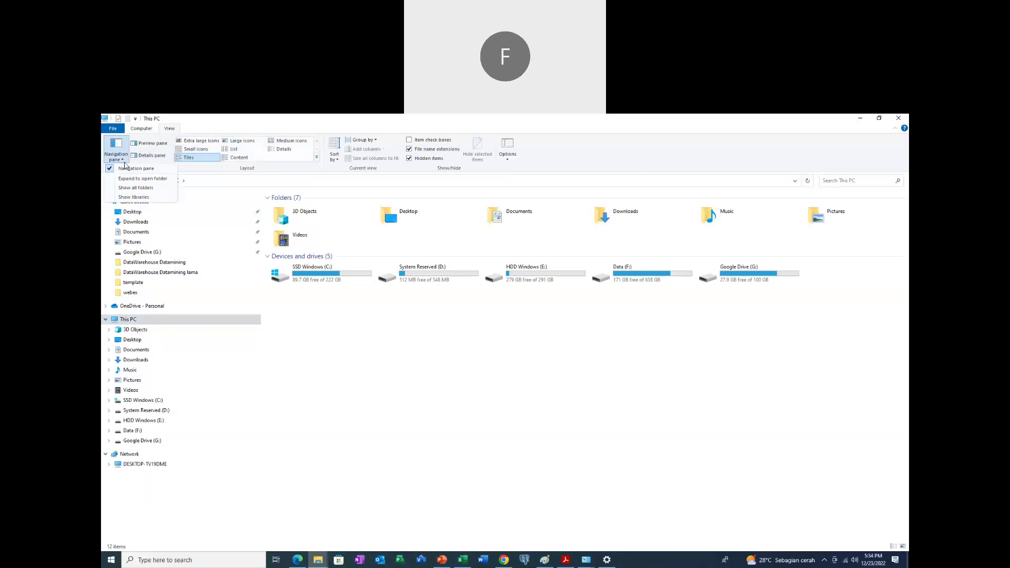
{"action": "left_click", "coordinate": [135, 197]}
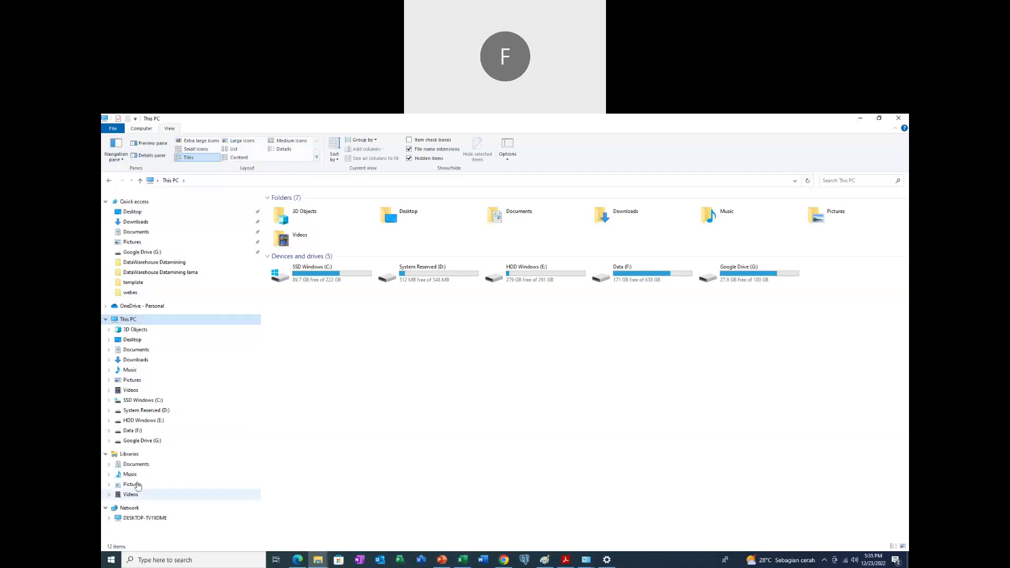
{"action": "left_click", "coordinate": [128, 454]}
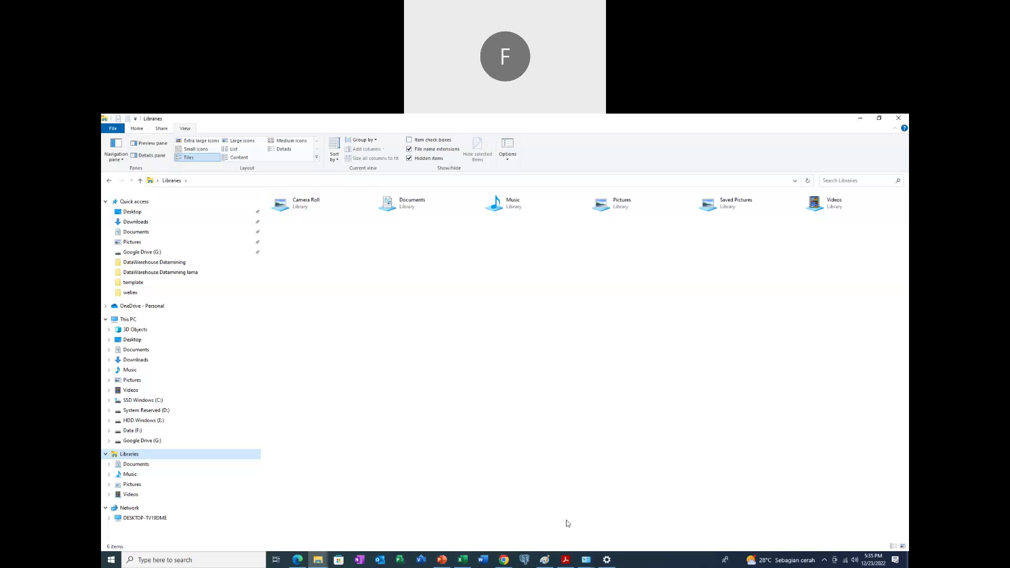
Switch to Chrome and look through the remaining Windows File Explorer topic pages down to Check Your Understanding.
{"action": "left_click", "coordinate": [504, 560]}
{"action": "scroll", "coordinate": [706, 417], "scroll_direction": "down", "scroll_amount": 3}
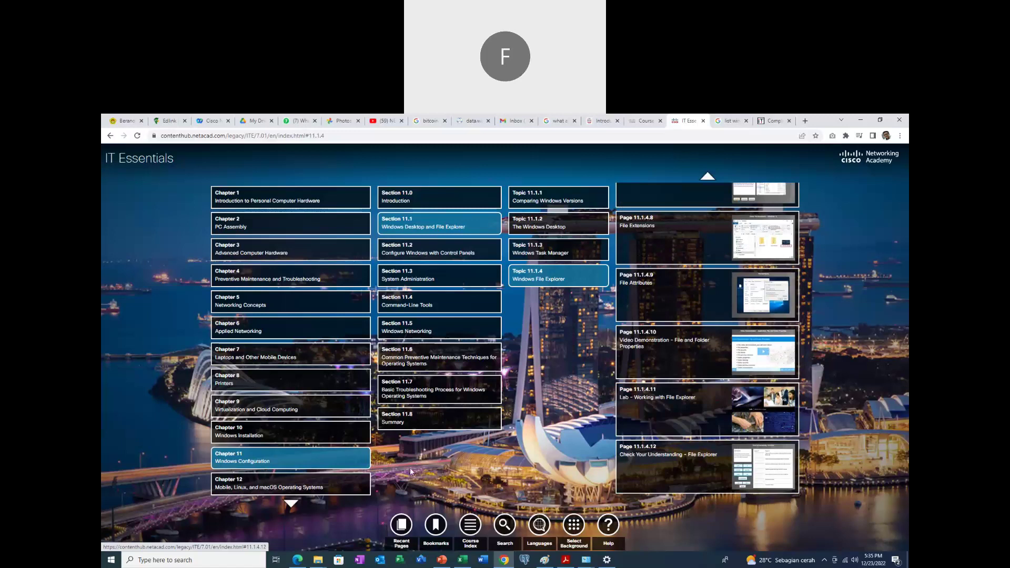
List the Section 11.2 Configure Windows with Control Panels topics, and open Control Panel through a Windows search for control.
{"action": "left_click", "coordinate": [454, 254]}
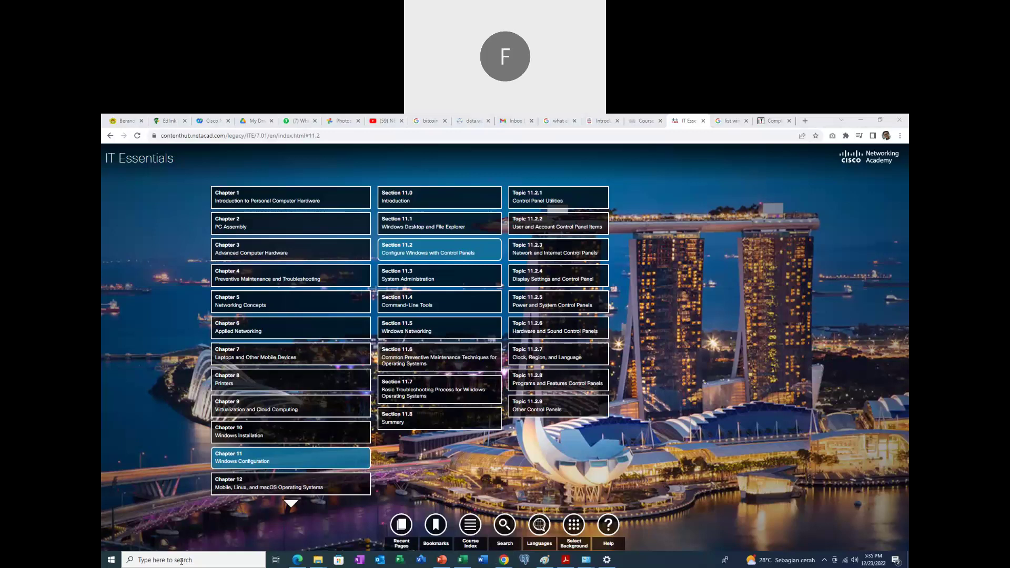
{"action": "left_click", "coordinate": [181, 561]}
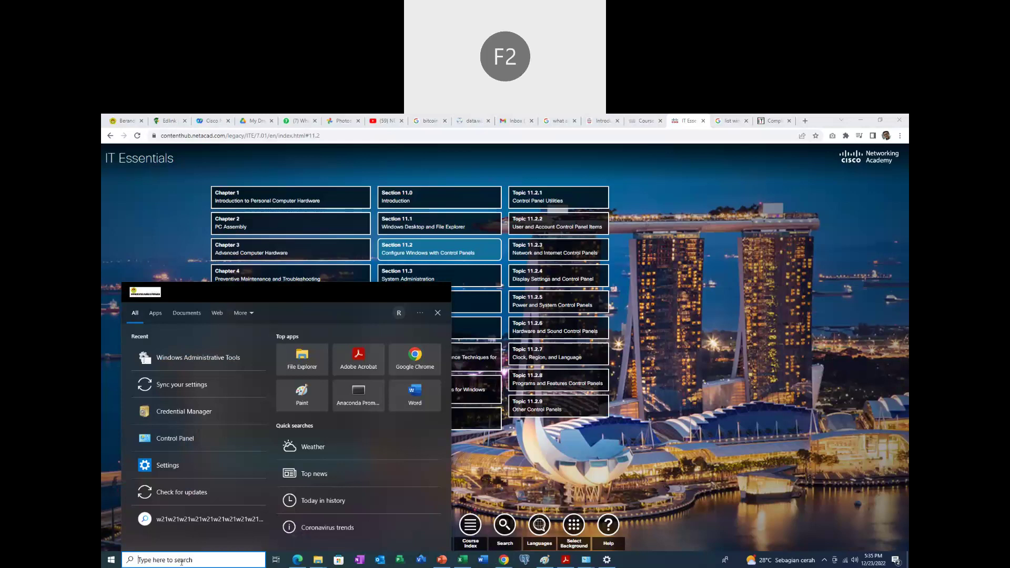
{"action": "type", "text": "control"}
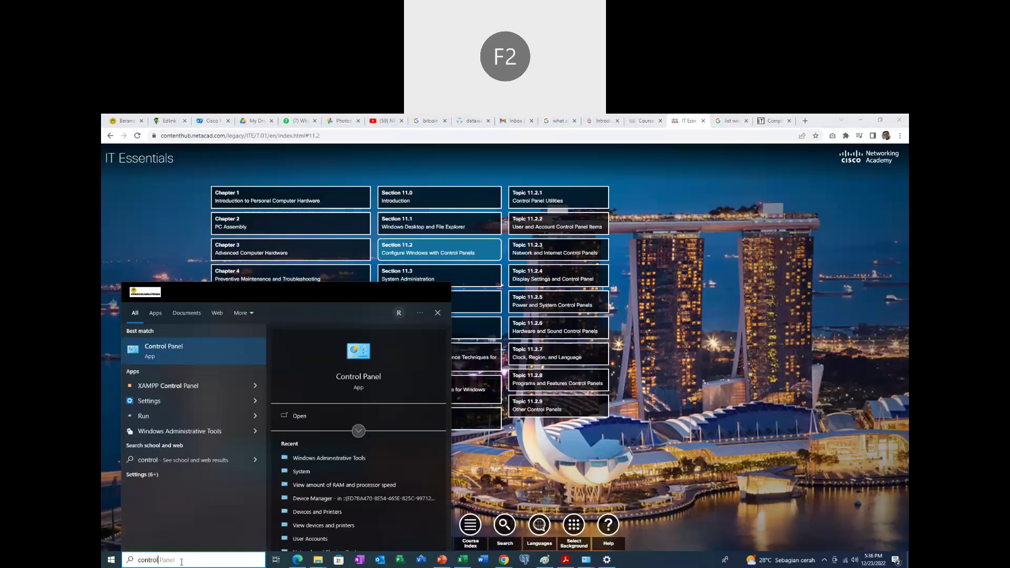
{"action": "left_click", "coordinate": [357, 366]}
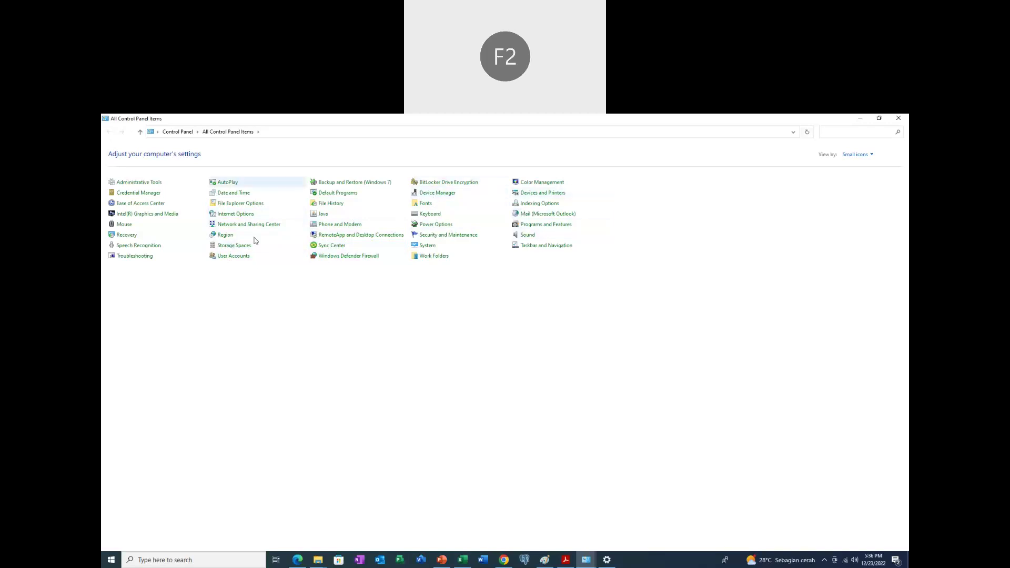
Switch the Control Panel view to Large icons, and open Administrative Tools in a maximized window.
{"action": "left_click", "coordinate": [871, 155]}
{"action": "left_click", "coordinate": [864, 178]}
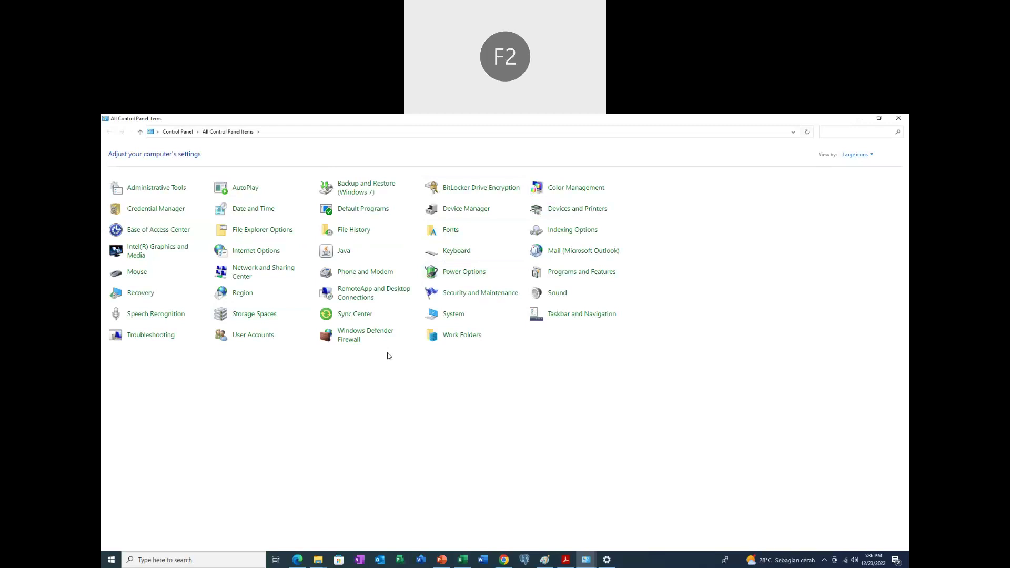
{"action": "left_click", "coordinate": [147, 191]}
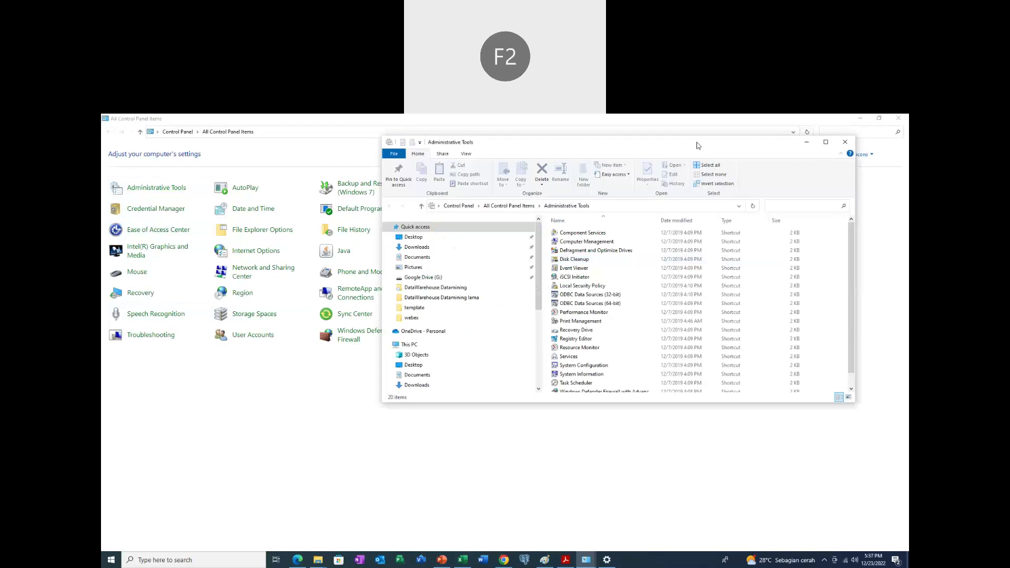
{"action": "double_click", "coordinate": [679, 147]}
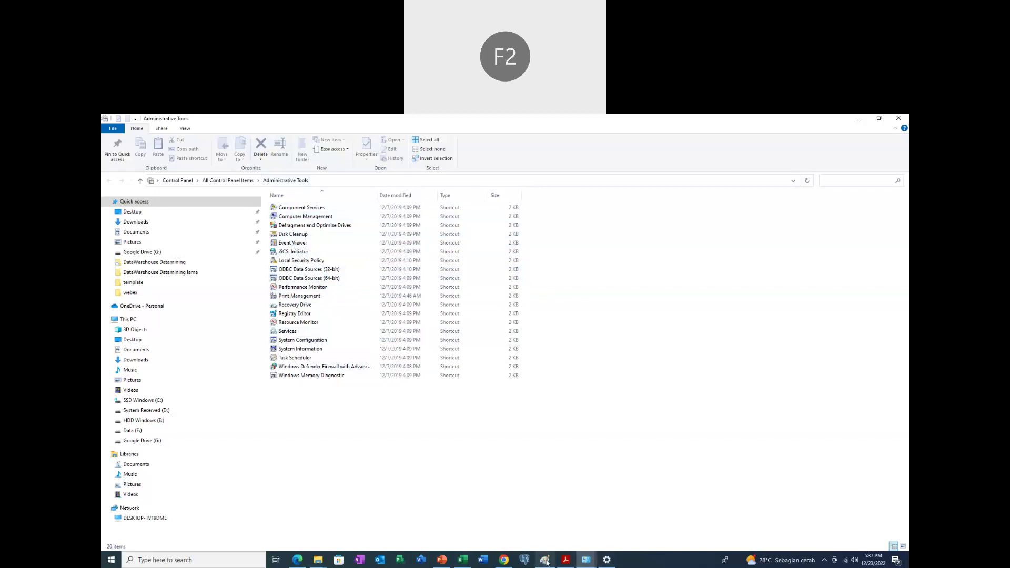
Switch to Chrome and view the topics of Section 11.3 System Administration and Section 11.4 Command-Line Tools.
{"action": "left_click", "coordinate": [504, 560]}
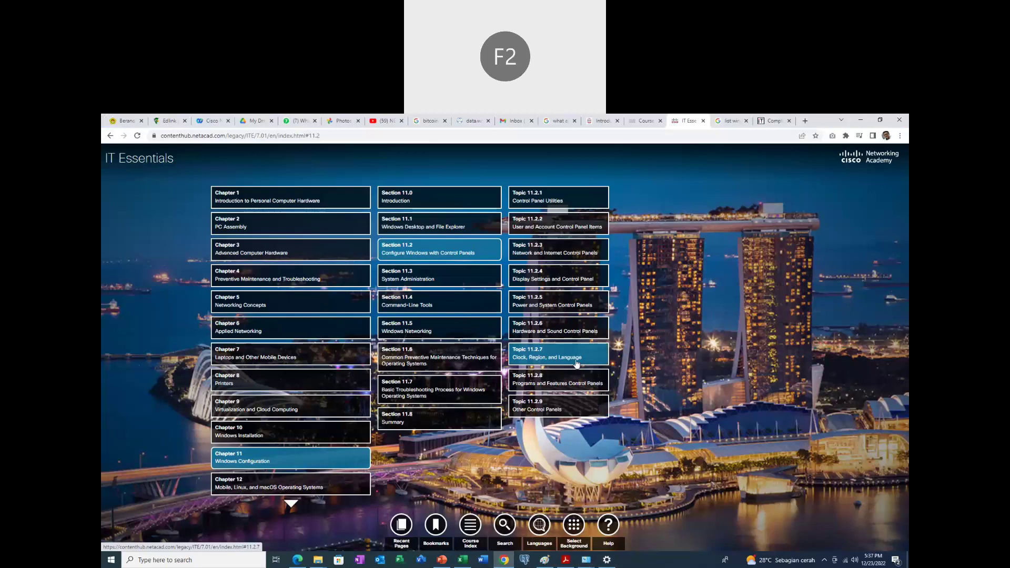
{"action": "left_click", "coordinate": [426, 281]}
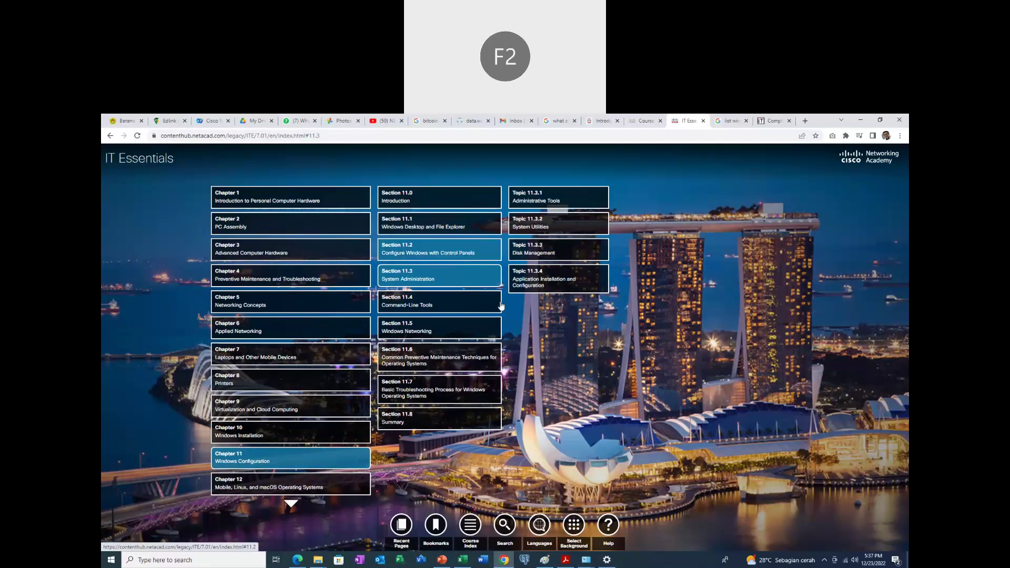
{"action": "left_click", "coordinate": [473, 303]}
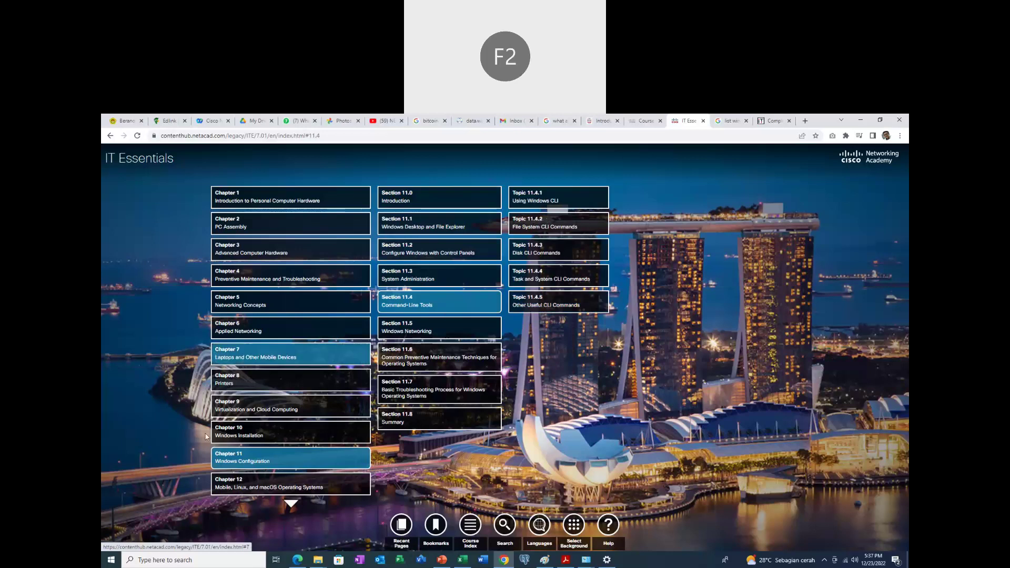
Search Windows for cmd, open the Anaconda Prompt (Anaconda3) from the results, and maximize its window.
{"action": "left_click", "coordinate": [166, 560]}
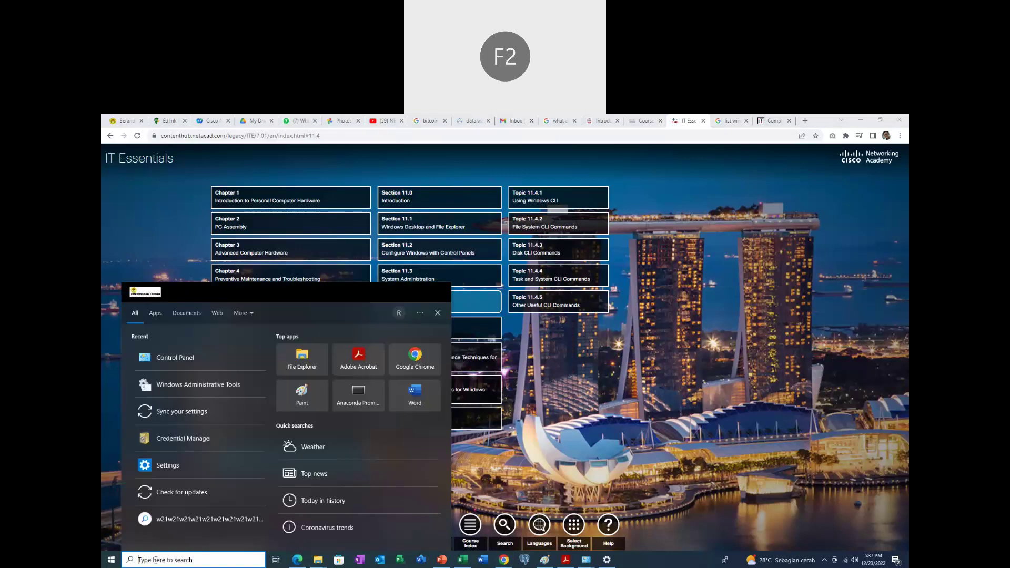
{"action": "type", "text": "c"}
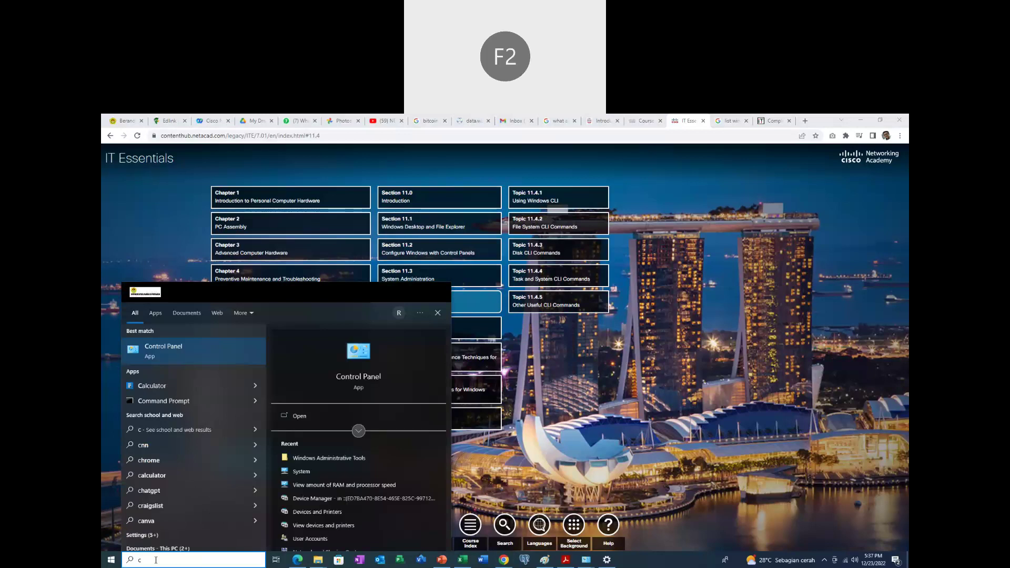
{"action": "type", "text": "md"}
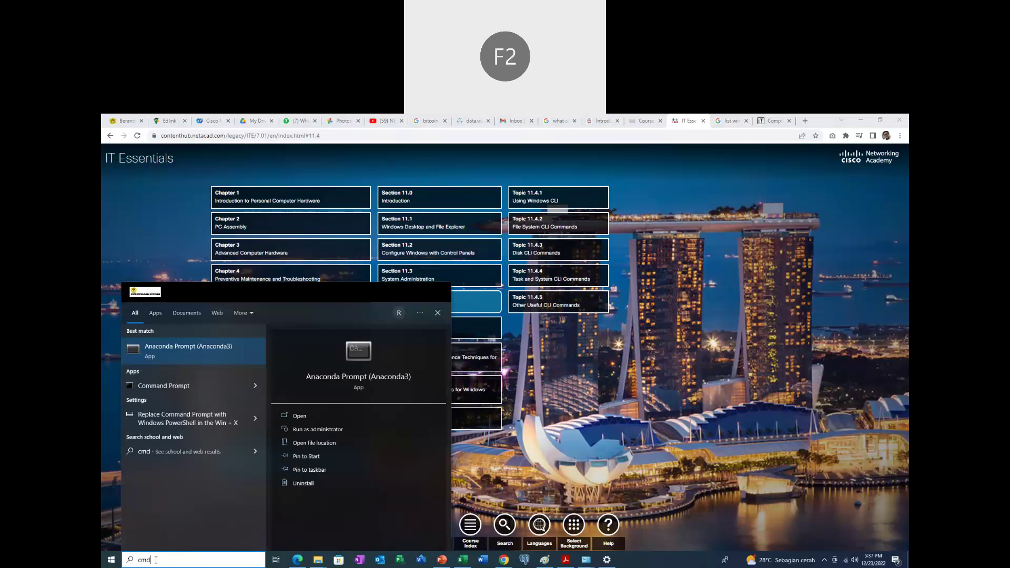
{"action": "key", "text": "Return"}
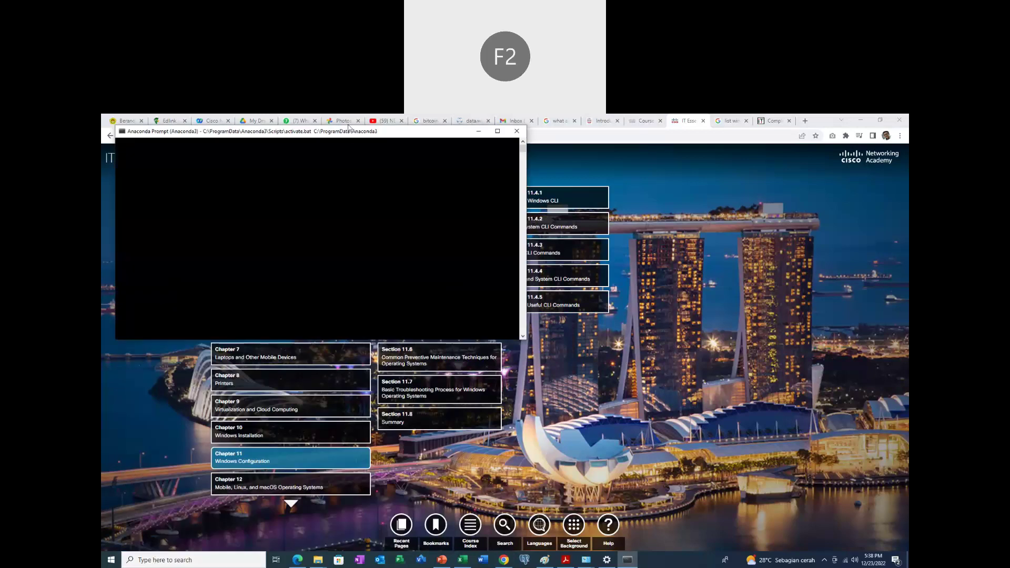
{"action": "left_click_drag", "start_coordinate": [347, 134], "coordinate": [342, 188]}
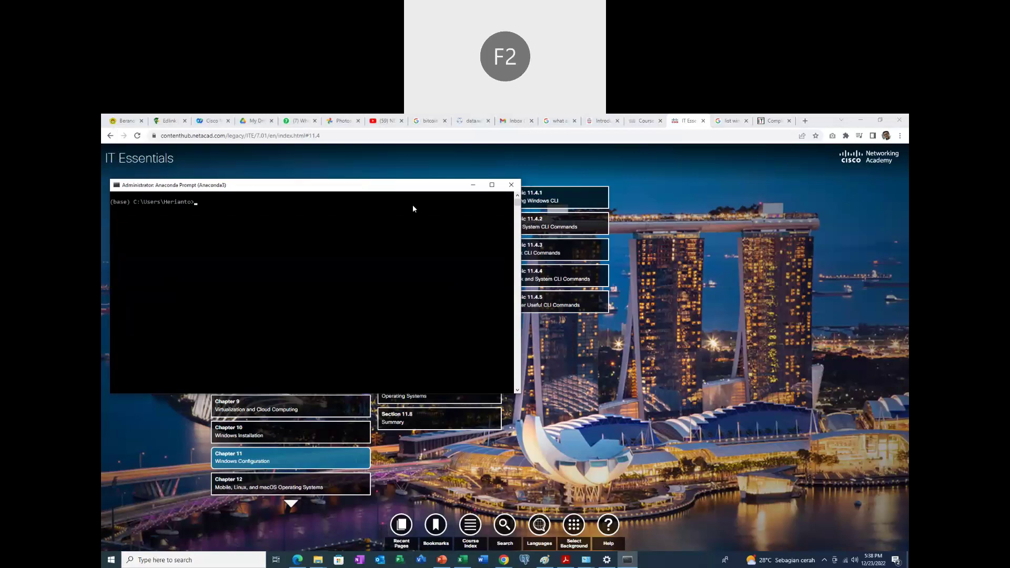
{"action": "left_click", "coordinate": [491, 184]}
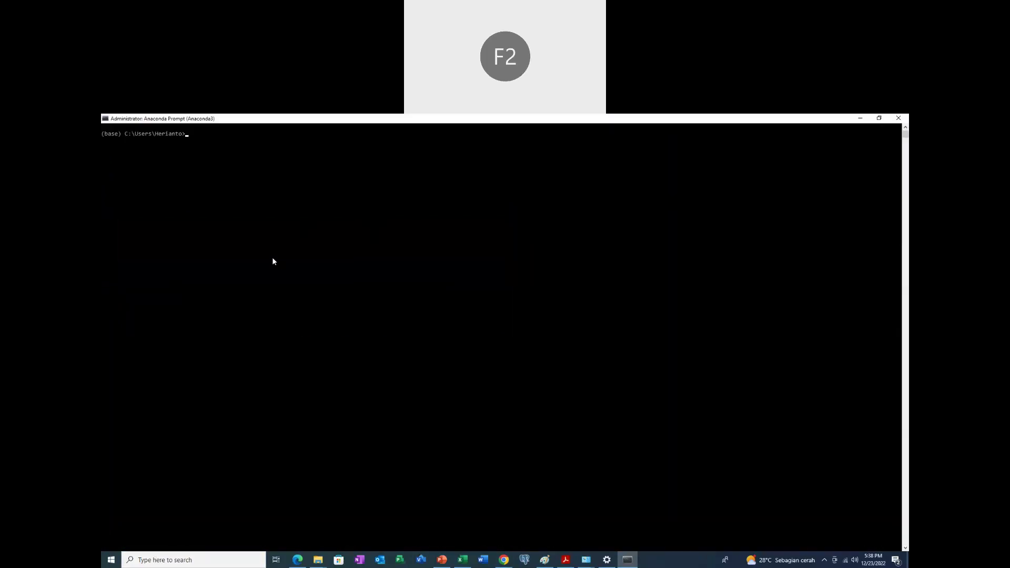
Set the console's font size to 36 in its window properties.
{"action": "left_click", "coordinate": [105, 120]}
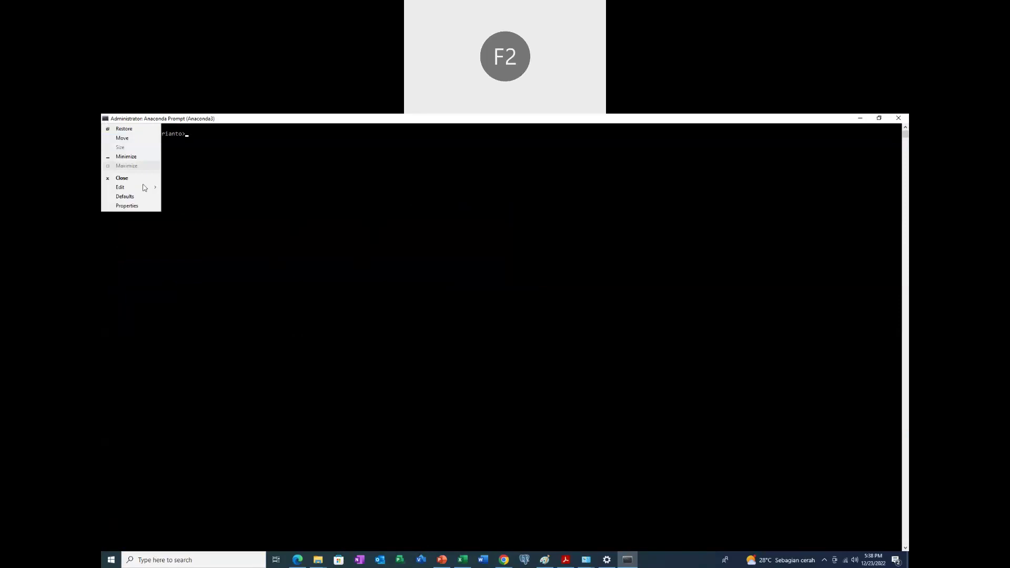
{"action": "left_click", "coordinate": [150, 206]}
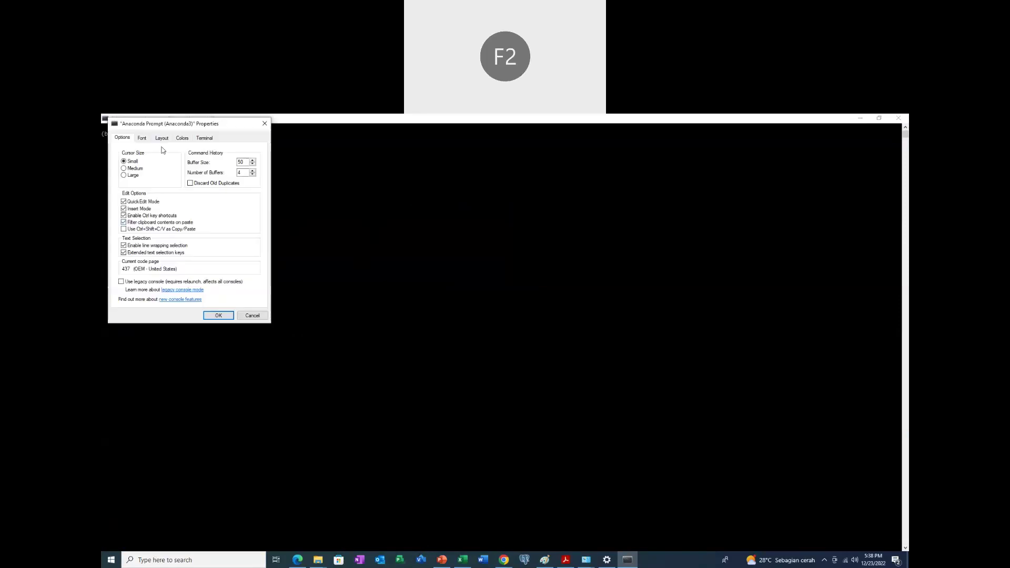
{"action": "left_click", "coordinate": [142, 137]}
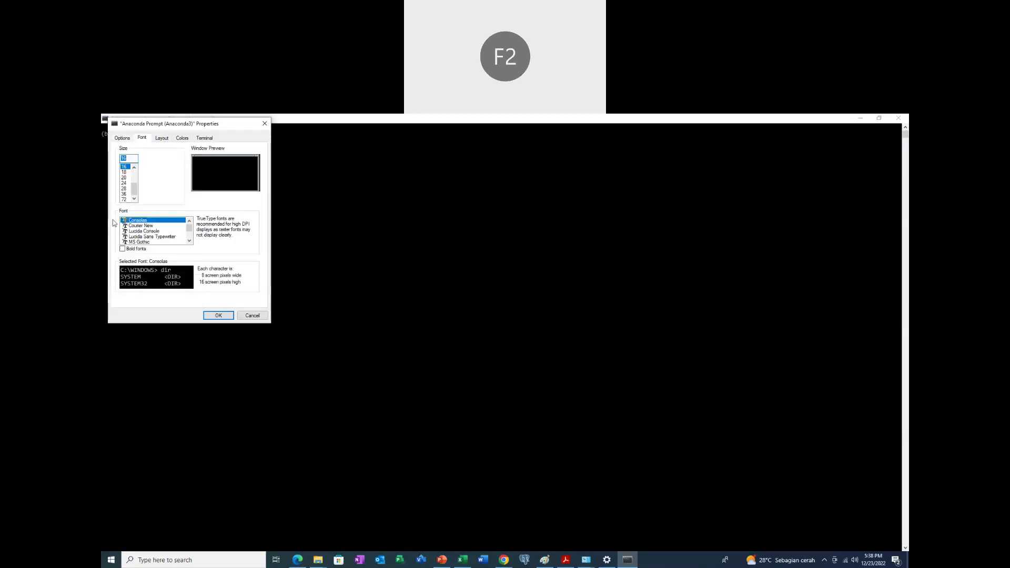
{"action": "left_click", "coordinate": [124, 194]}
{"action": "left_click", "coordinate": [218, 315]}
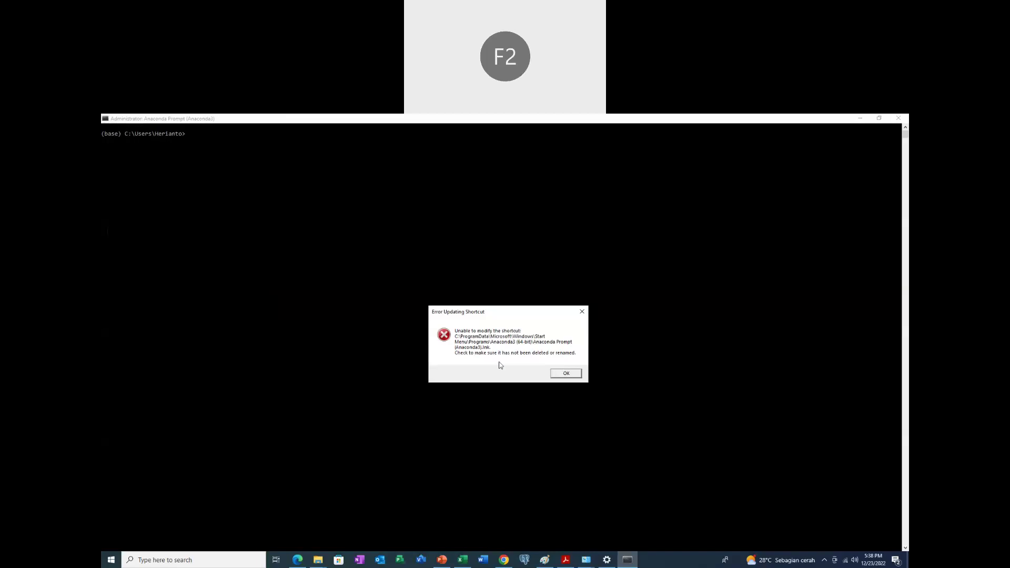
{"action": "left_click", "coordinate": [572, 375]}
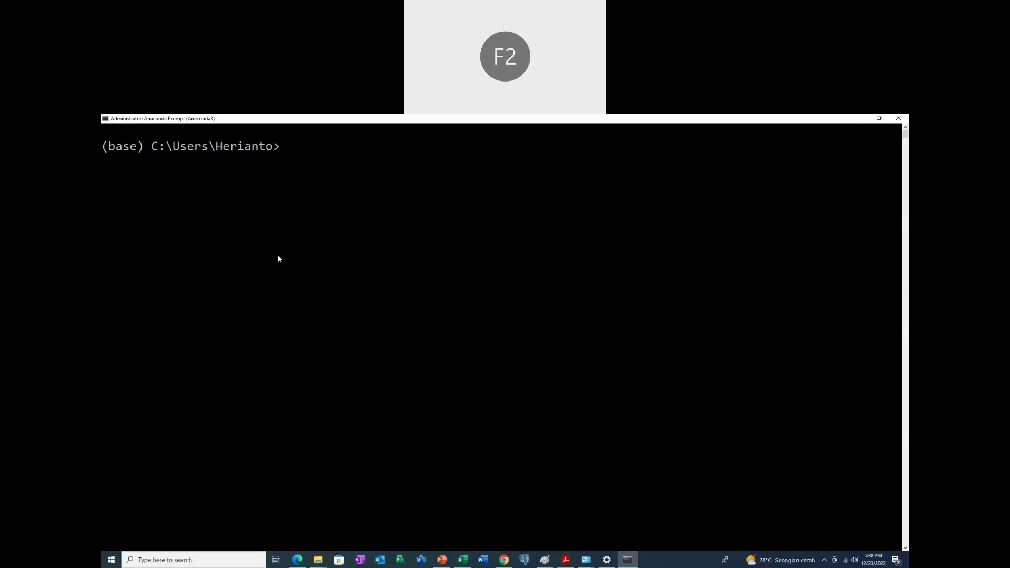
Run dir in the user's home folder and look through the directory listing.
{"action": "type", "text": "dir"}
{"action": "key", "text": "Return"}
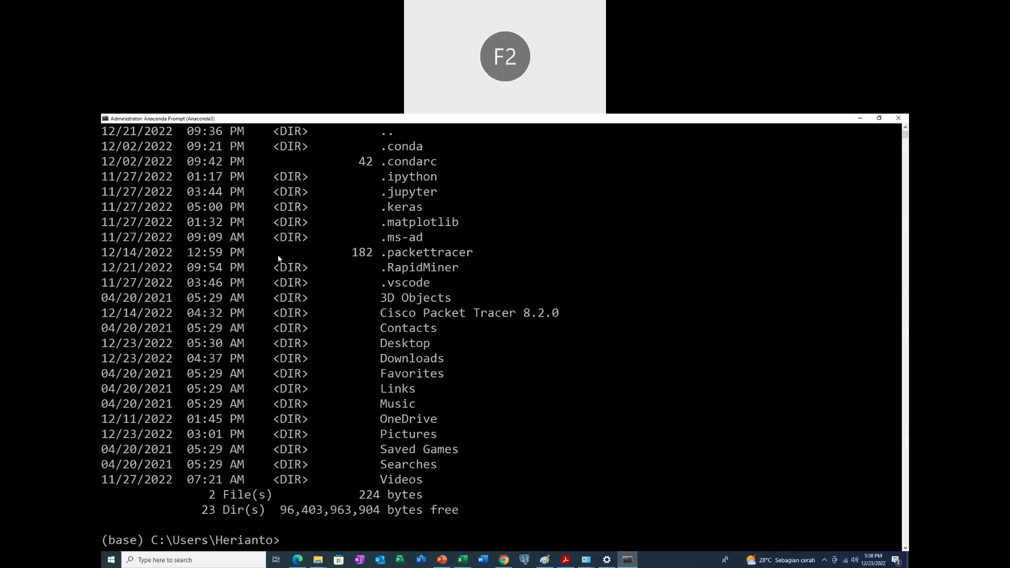
{"action": "scroll", "coordinate": [316, 301], "scroll_direction": "up", "scroll_amount": 3}
{"action": "scroll", "coordinate": [331, 256], "scroll_direction": "down", "scroll_amount": 7}
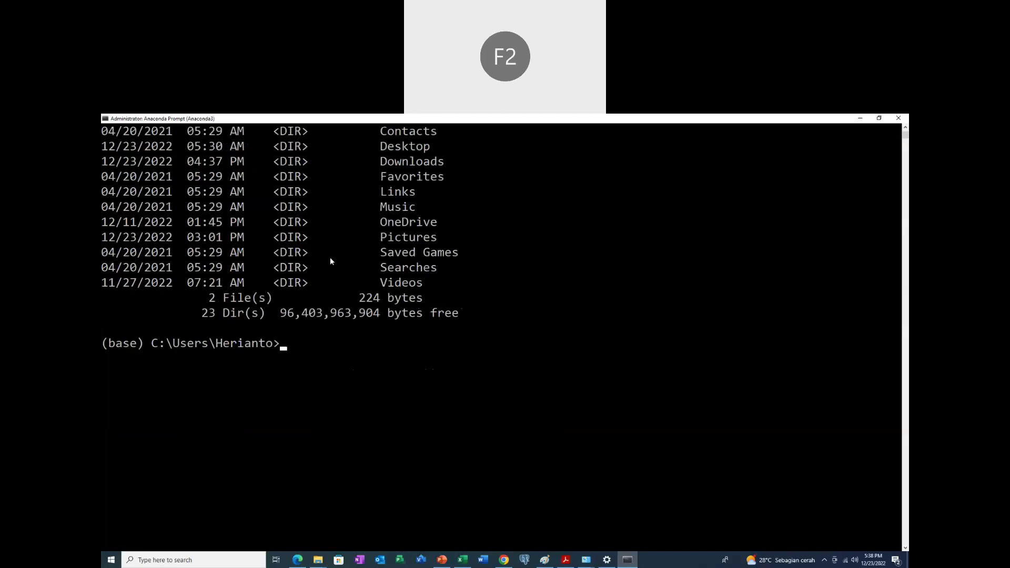
{"action": "scroll", "coordinate": [316, 290], "scroll_direction": "up", "scroll_amount": 5}
{"action": "scroll", "coordinate": [278, 295], "scroll_direction": "down", "scroll_amount": 6}
{"action": "scroll", "coordinate": [278, 294], "scroll_direction": "up", "scroll_amount": 4}
{"action": "scroll", "coordinate": [294, 296], "scroll_direction": "down", "scroll_amount": 2}
{"action": "scroll", "coordinate": [304, 297], "scroll_direction": "down", "scroll_amount": 1}
Switch to Chrome and open page 11.4.1.1 PowerShell from the Using Windows CLI topic.
{"action": "left_click", "coordinate": [503, 560]}
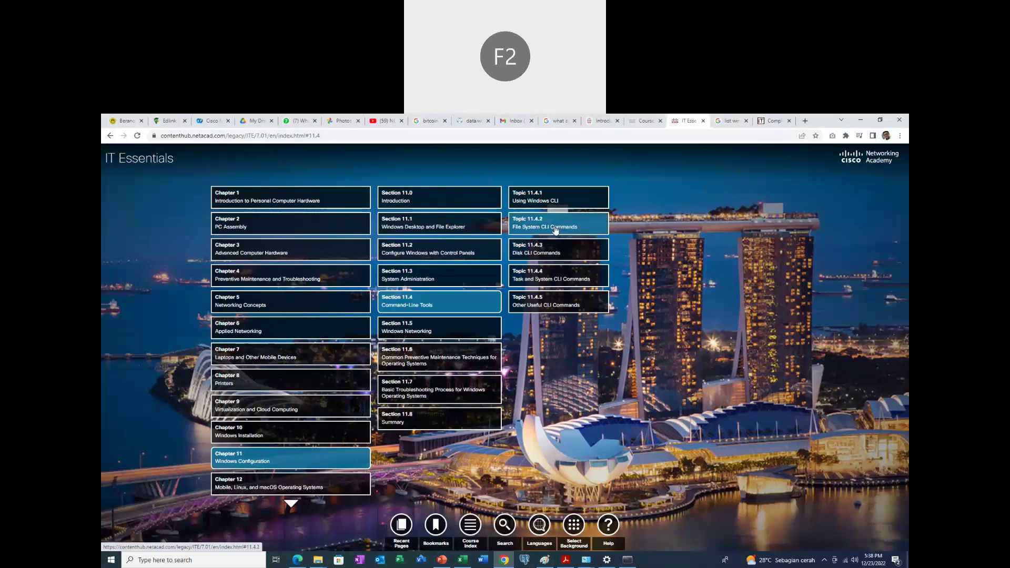
{"action": "left_click", "coordinate": [554, 203]}
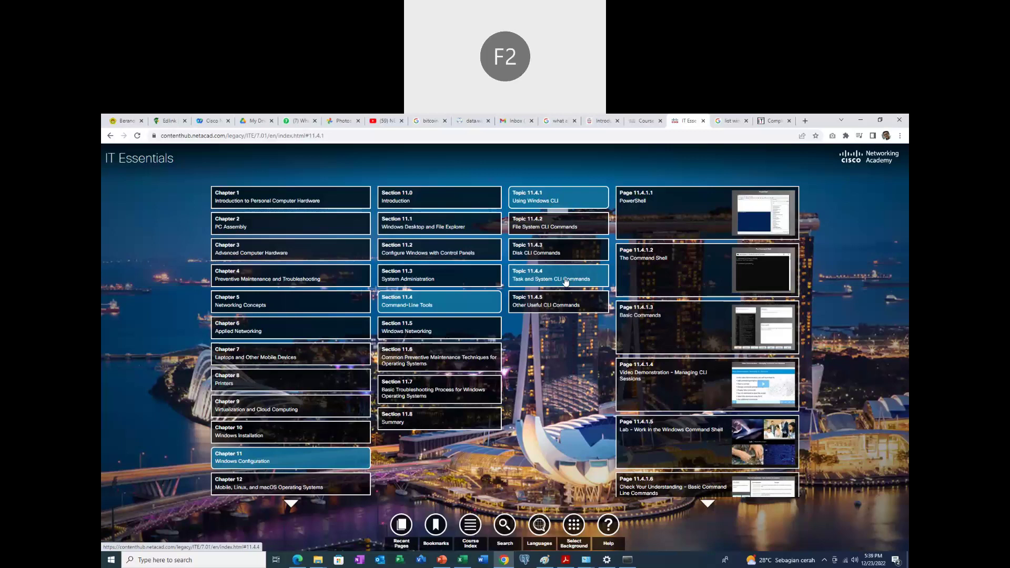
{"action": "left_click", "coordinate": [745, 216]}
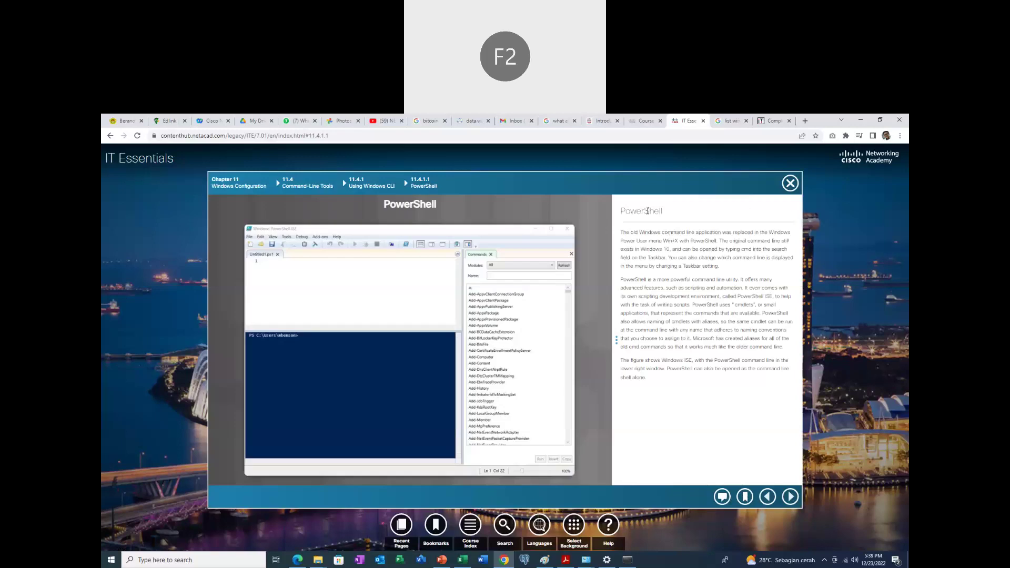
Search Windows for powershell, open Windows PowerShell, and move its window clear of the course page's explanatory text.
{"action": "left_click", "coordinate": [150, 559]}
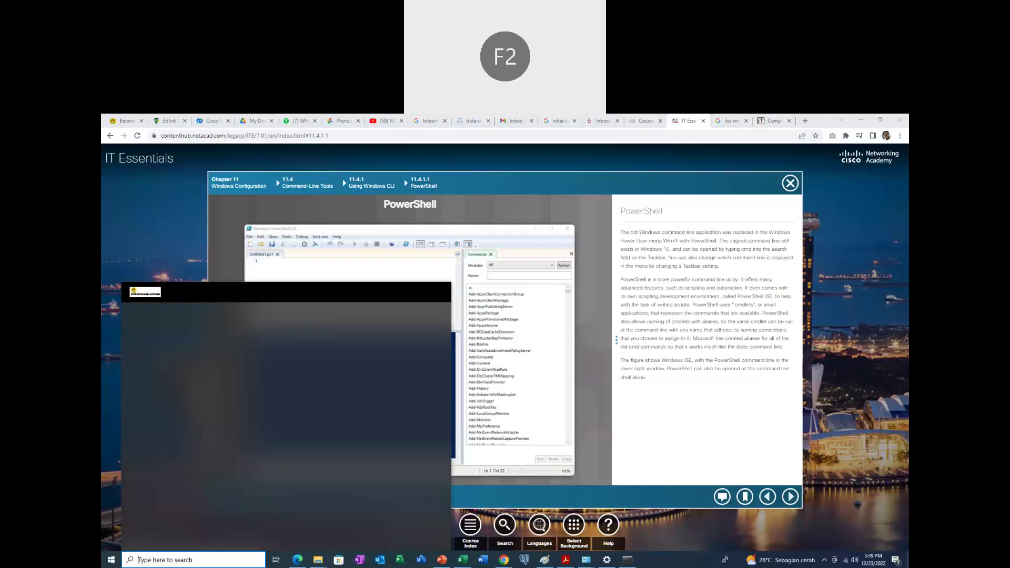
{"action": "type", "text": "power"}
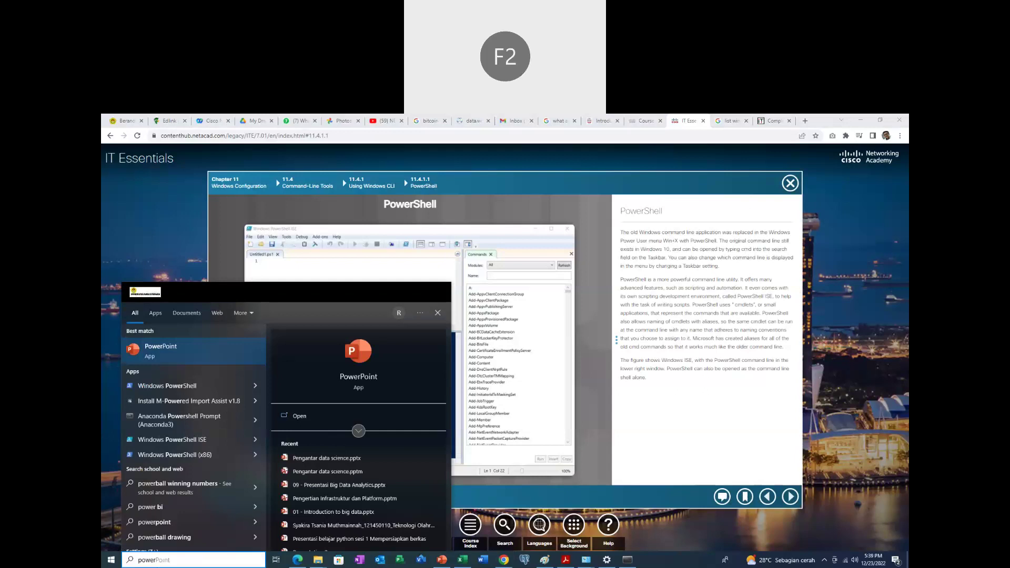
{"action": "type", "text": "s"}
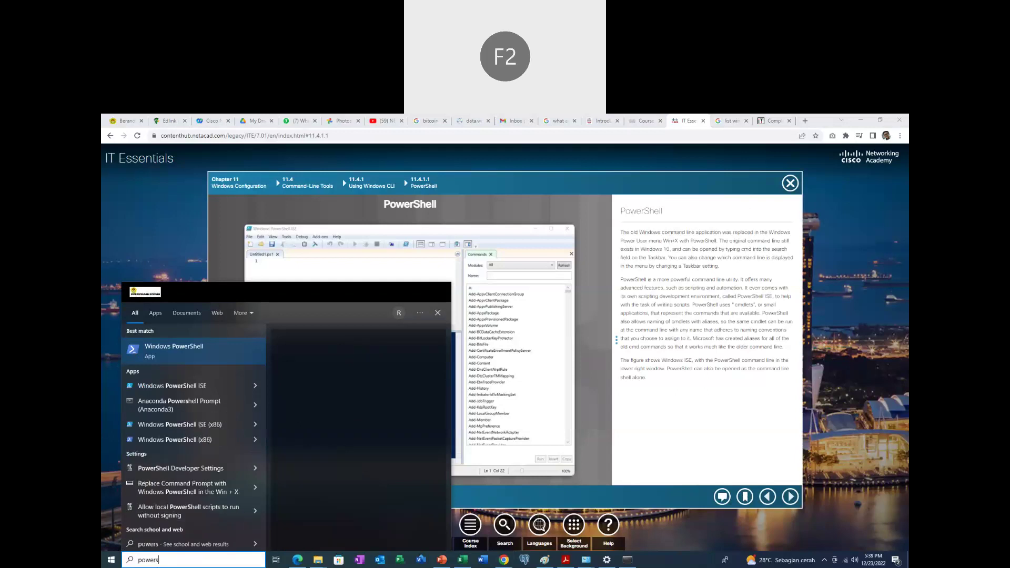
{"action": "type", "text": "hell"}
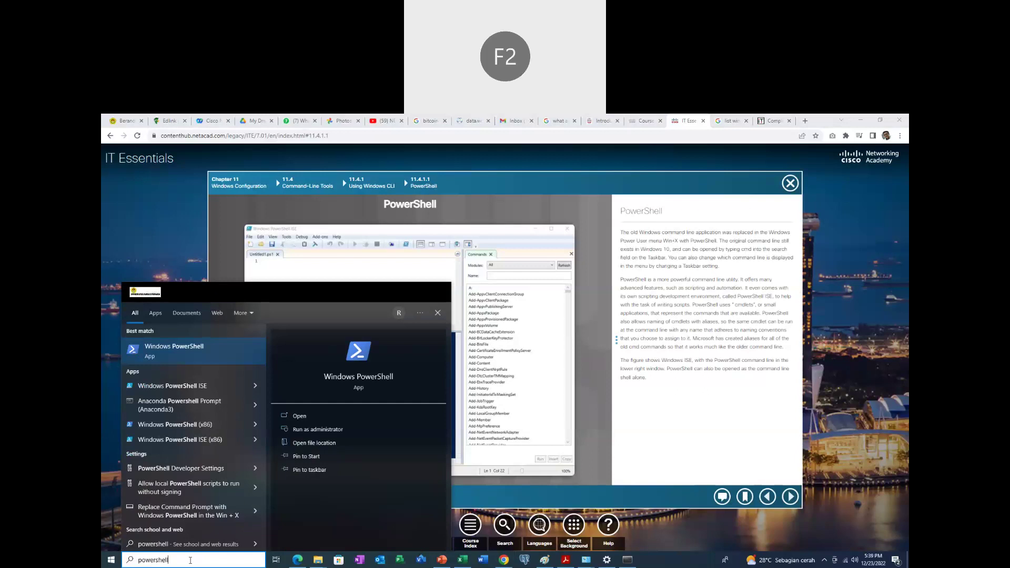
{"action": "left_click", "coordinate": [367, 372]}
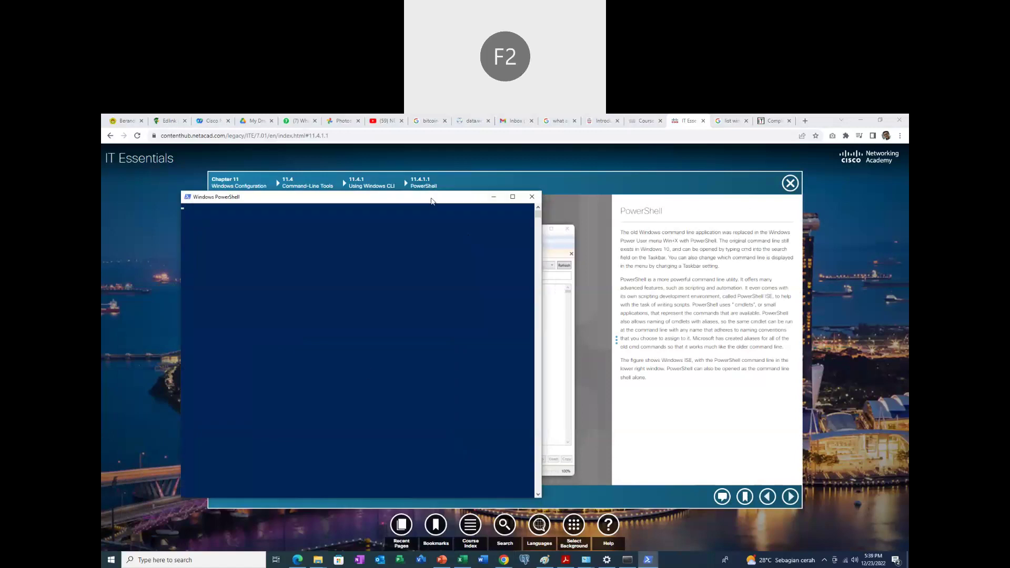
{"action": "left_click_drag", "start_coordinate": [432, 200], "coordinate": [461, 223]}
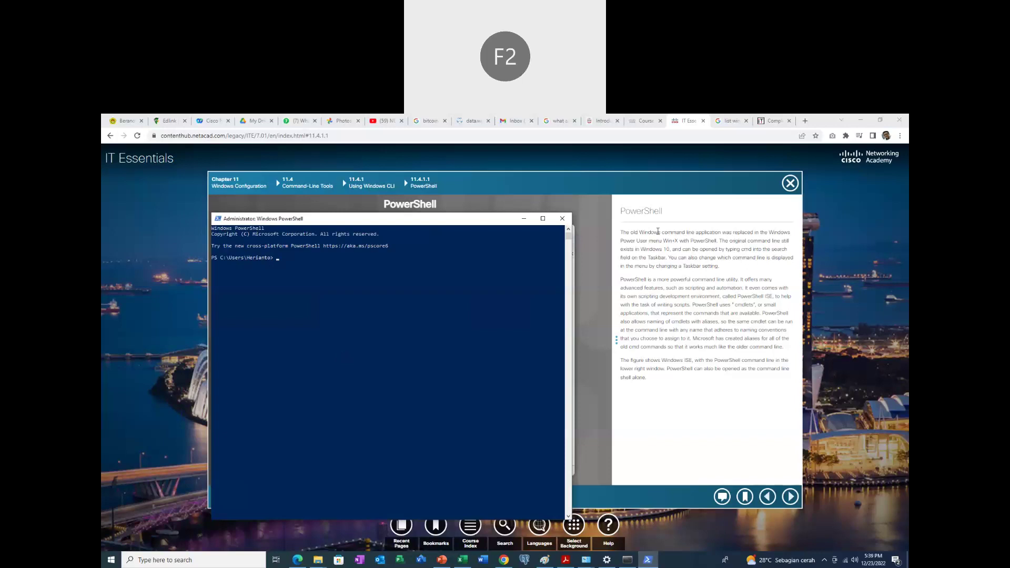
Return to Chrome, close the PowerShell page, and list the Section 11.5 Windows Networking topics.
{"action": "key", "text": "alt+Tab"}
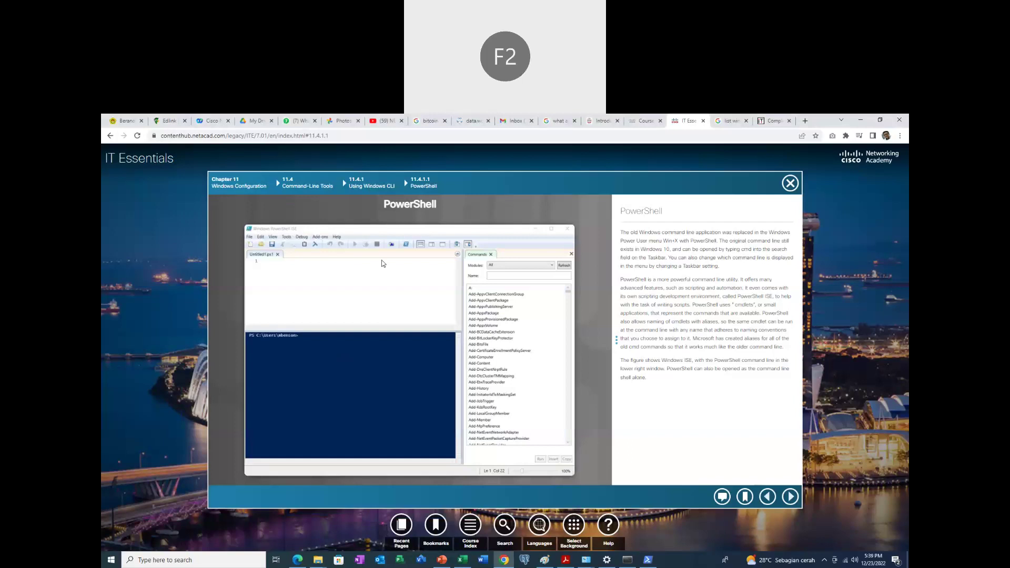
{"action": "key", "text": "Escape"}
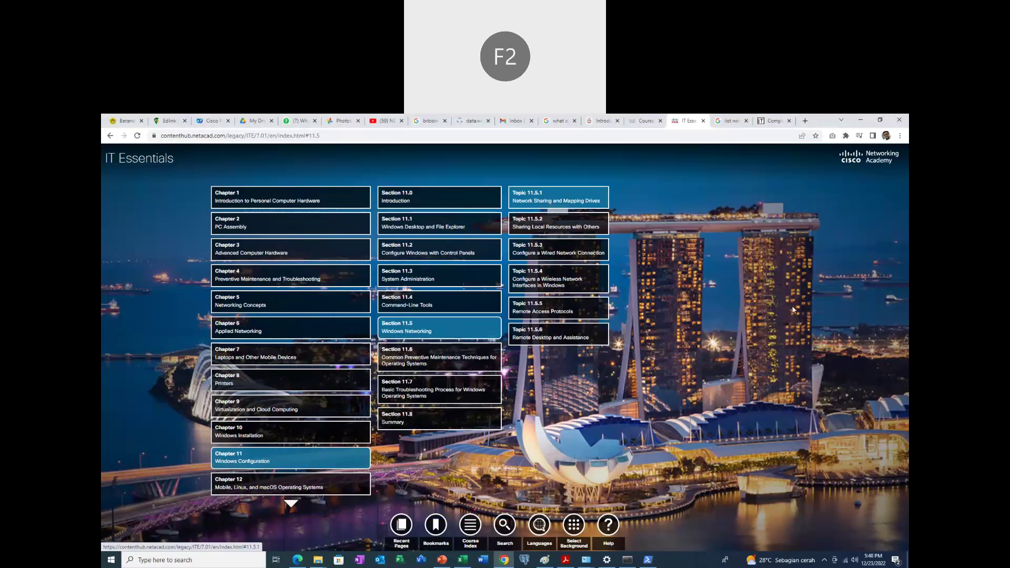
{"action": "mouse_move", "coordinate": [846, 564]}
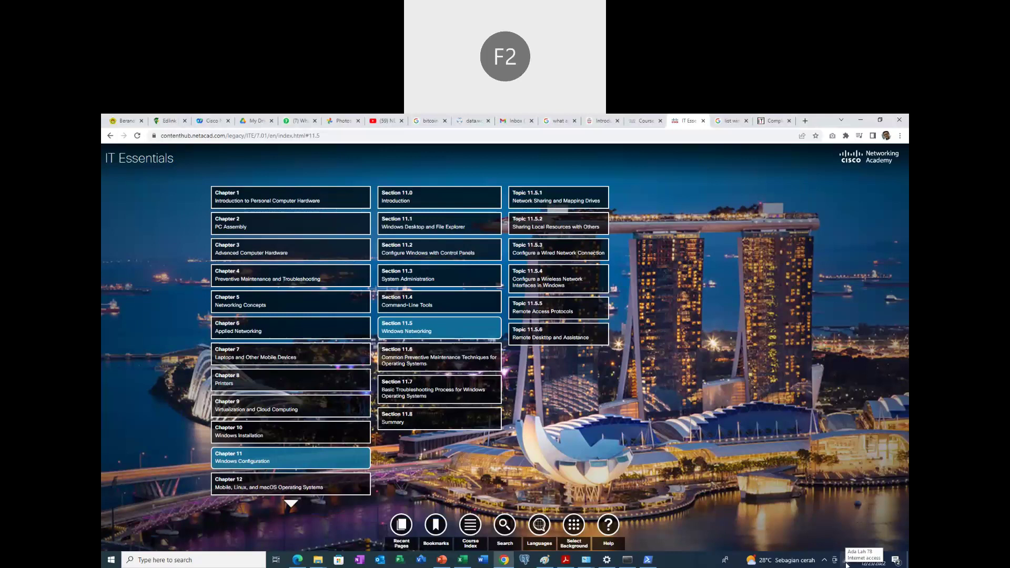
Open the Network & Internet settings, go to the Ethernet page, and open the adapter options in Network Connections.
{"action": "right_click", "coordinate": [846, 565]}
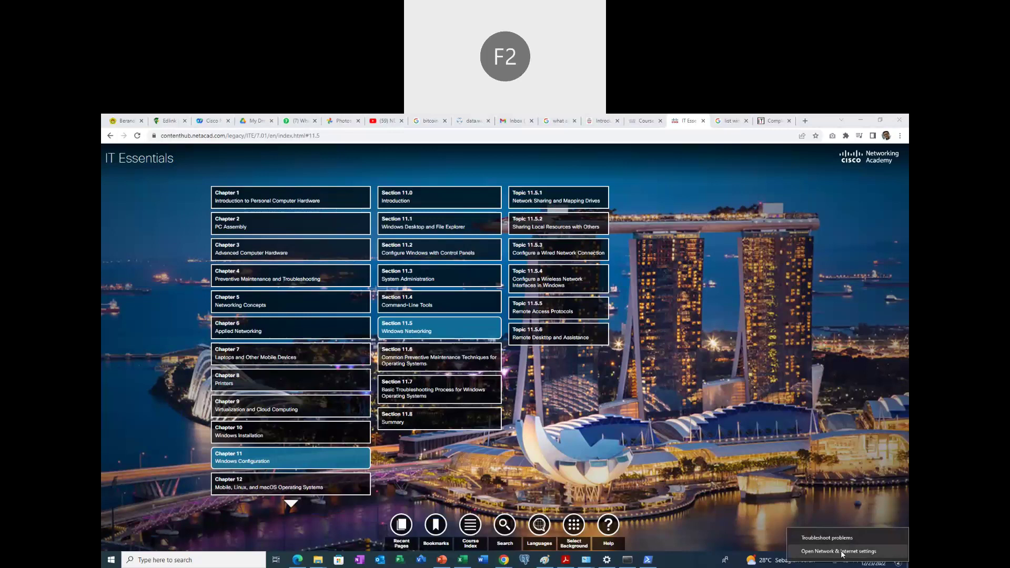
{"action": "left_click", "coordinate": [843, 552]}
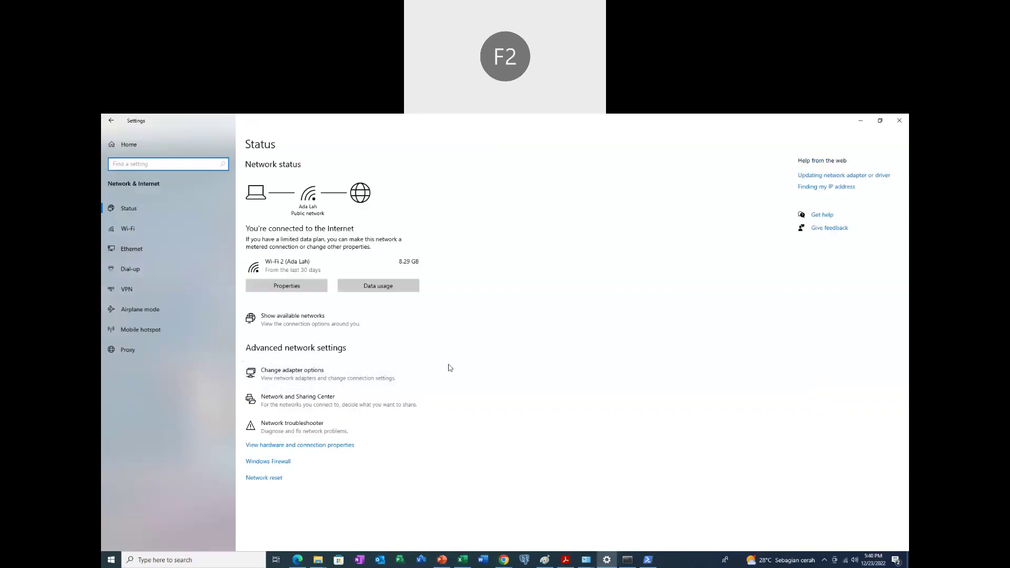
{"action": "left_click", "coordinate": [141, 229]}
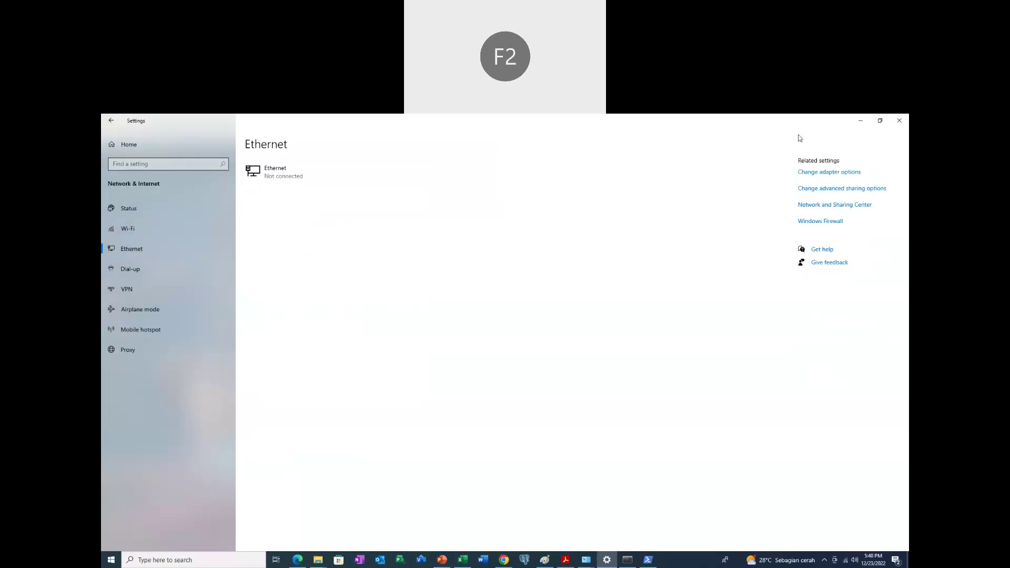
{"action": "left_click", "coordinate": [837, 176]}
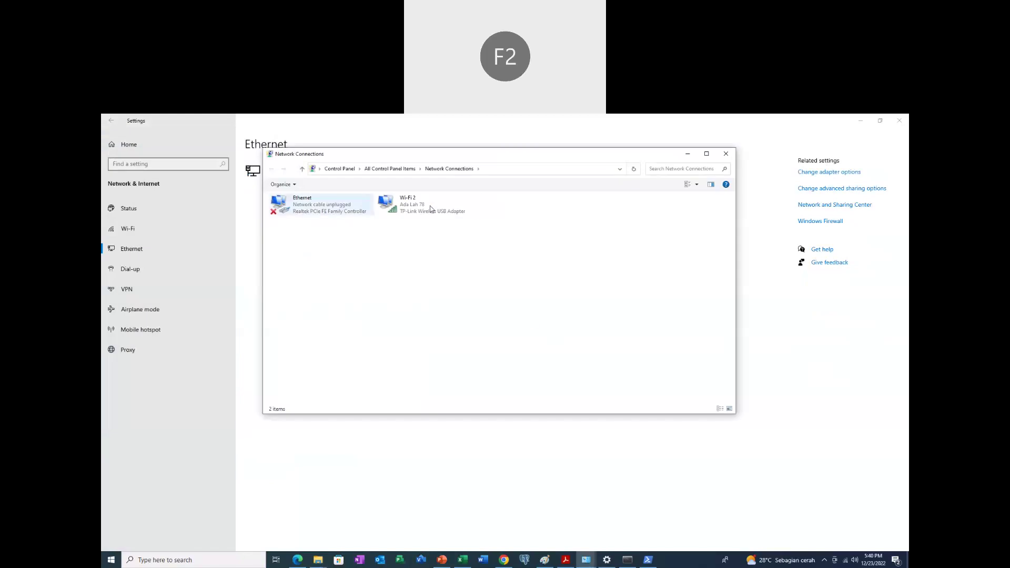
Open the Wi-Fi 2 adapter's properties, examine its Internet Protocol Version 4 (TCP/IPv4) address settings, and close the properties without changes.
{"action": "left_click", "coordinate": [411, 206]}
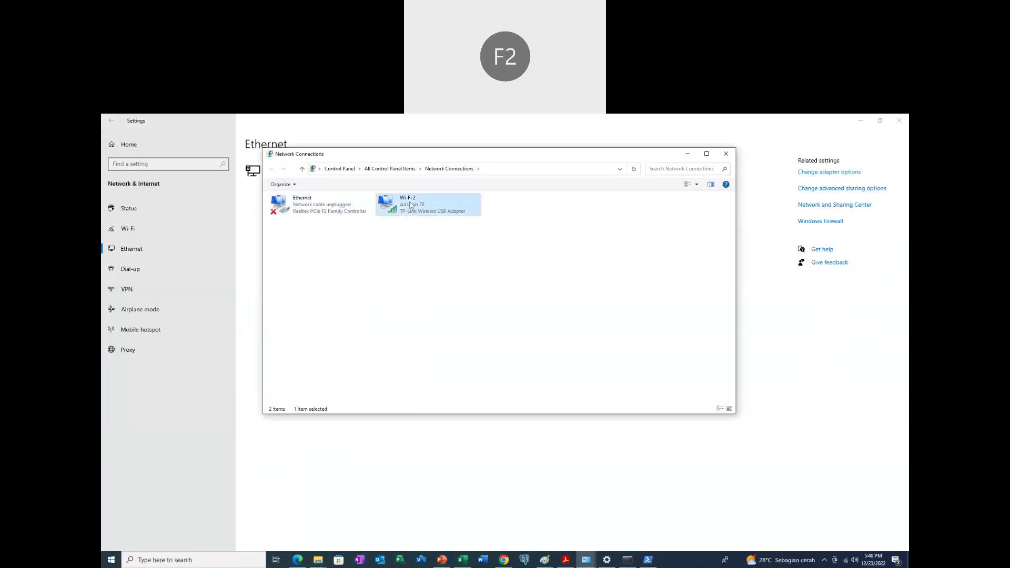
{"action": "right_click", "coordinate": [411, 205]}
{"action": "left_click", "coordinate": [444, 291]}
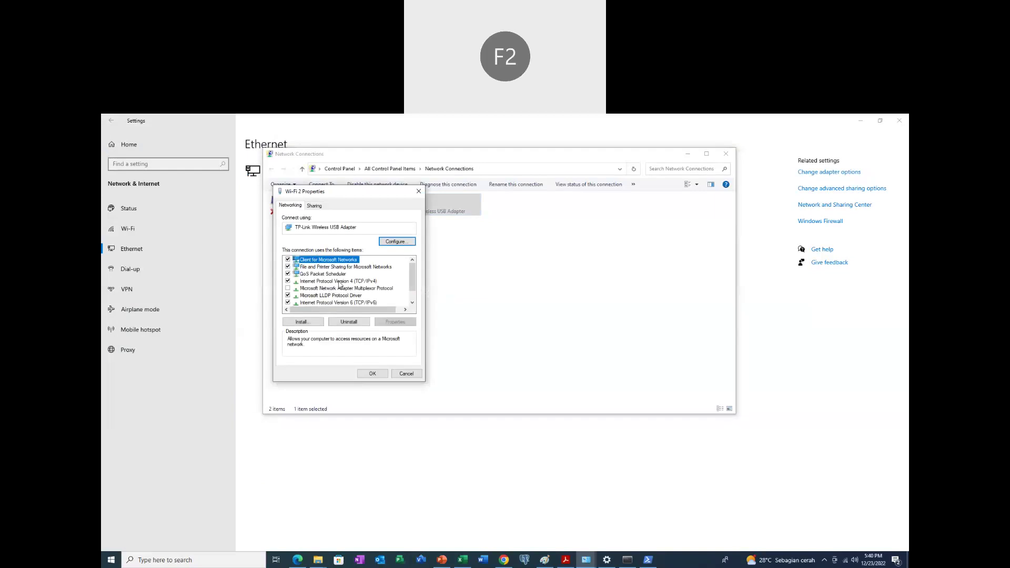
{"action": "left_click", "coordinate": [339, 282]}
{"action": "left_click", "coordinate": [407, 323]}
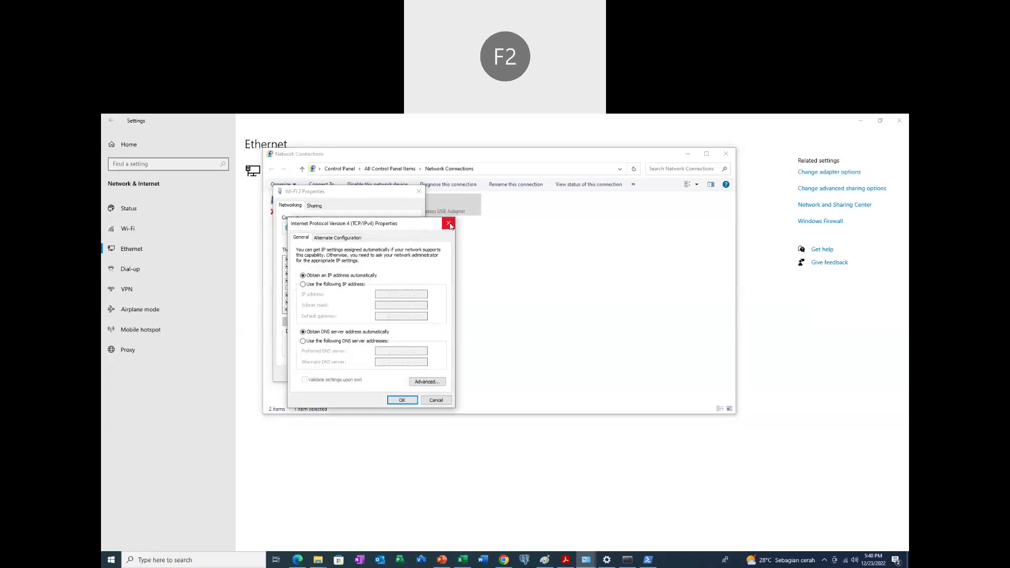
{"action": "left_click", "coordinate": [449, 224]}
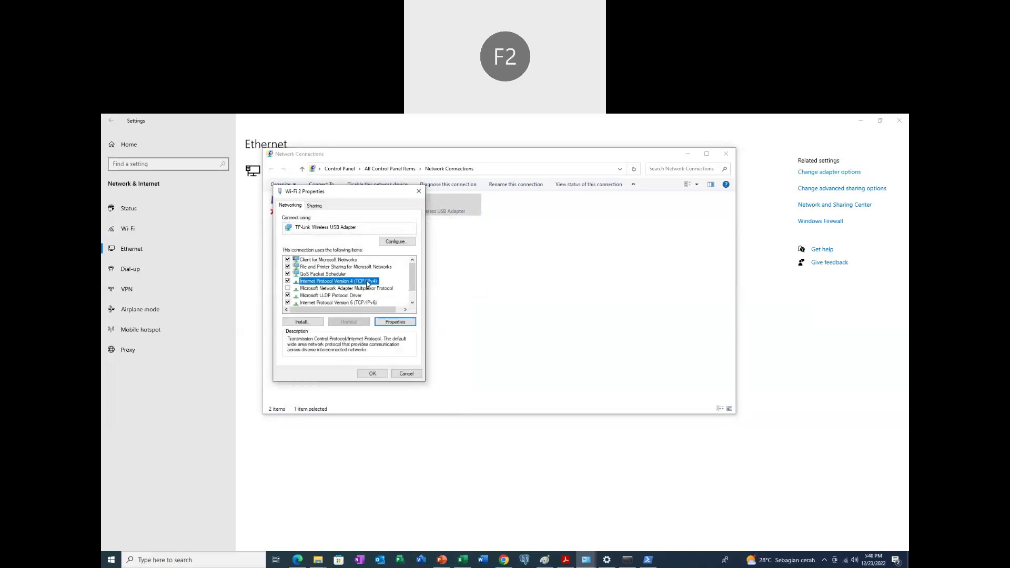
{"action": "left_click", "coordinate": [395, 322]}
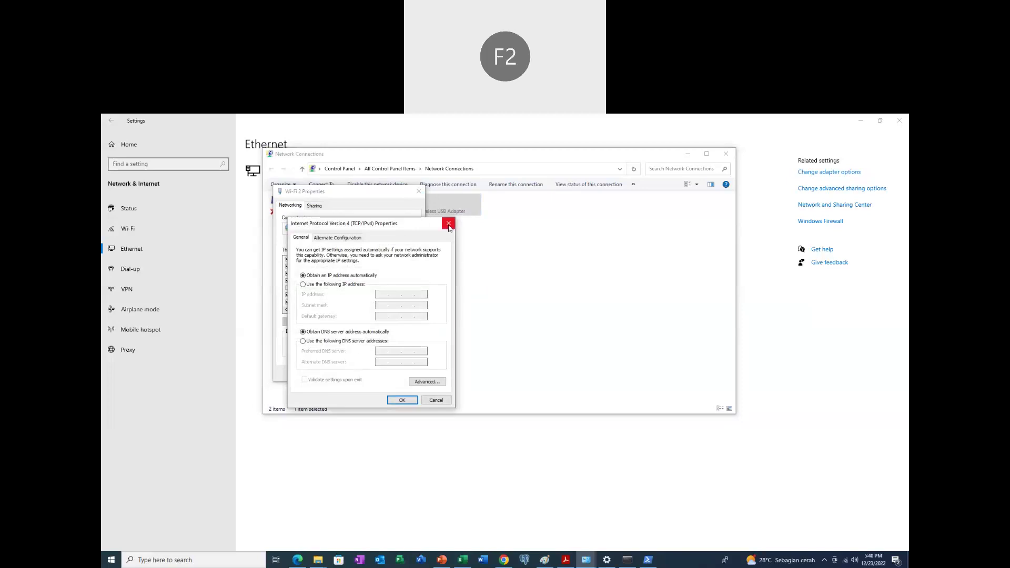
{"action": "left_click", "coordinate": [448, 224]}
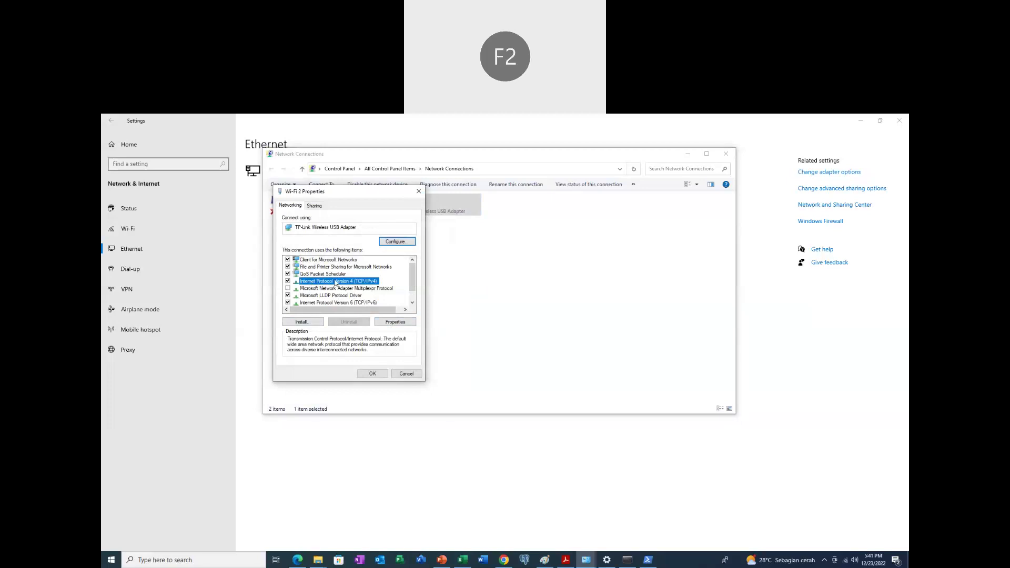
{"action": "left_click", "coordinate": [402, 322]}
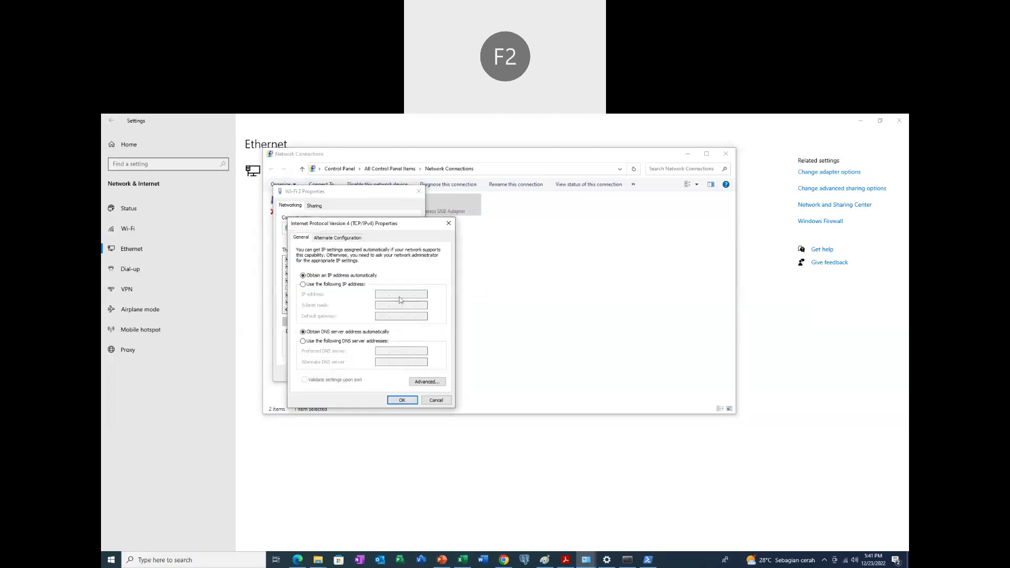
{"action": "left_click", "coordinate": [449, 223]}
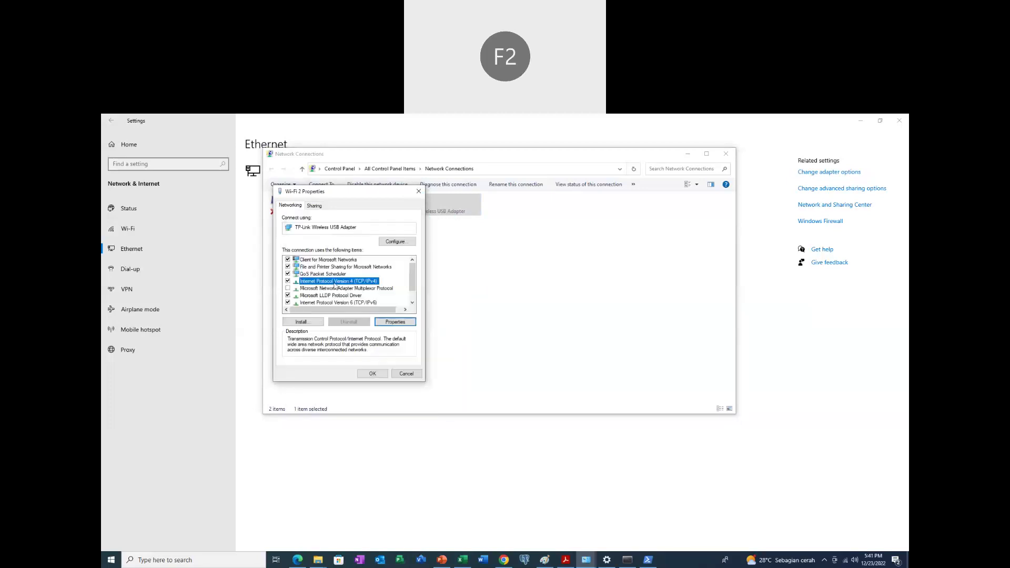
{"action": "left_click", "coordinate": [419, 196]}
View the Wi-Fi 2 adapter's status and network connection details, and close them along with the Network Connections window.
{"action": "right_click", "coordinate": [410, 209]}
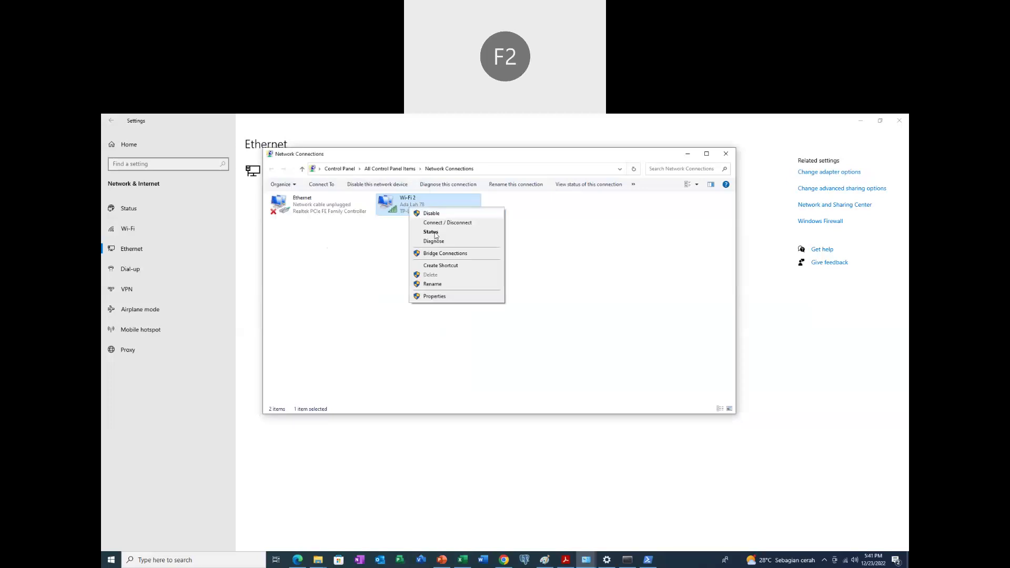
{"action": "left_click", "coordinate": [431, 232]}
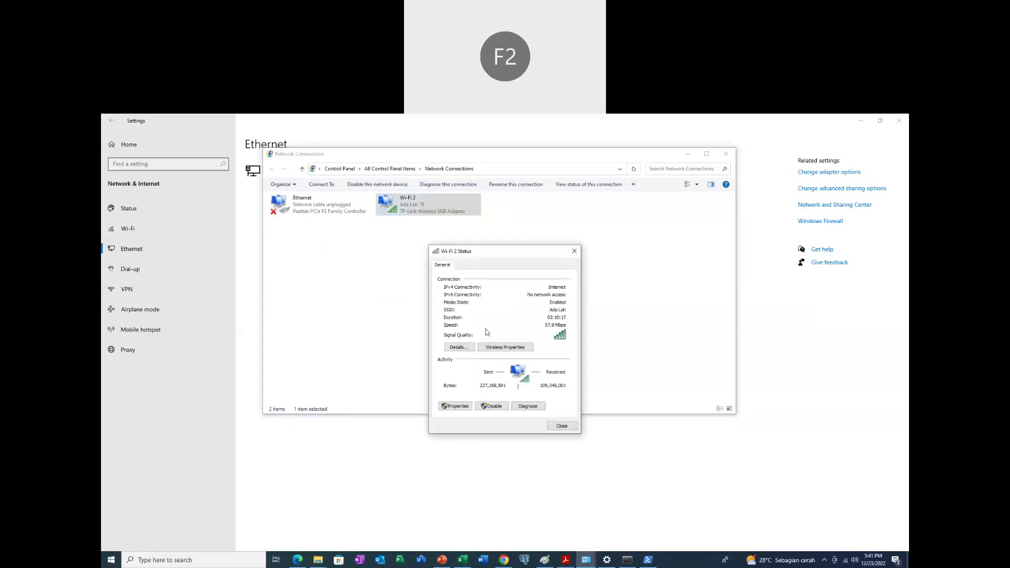
{"action": "left_click", "coordinate": [457, 348]}
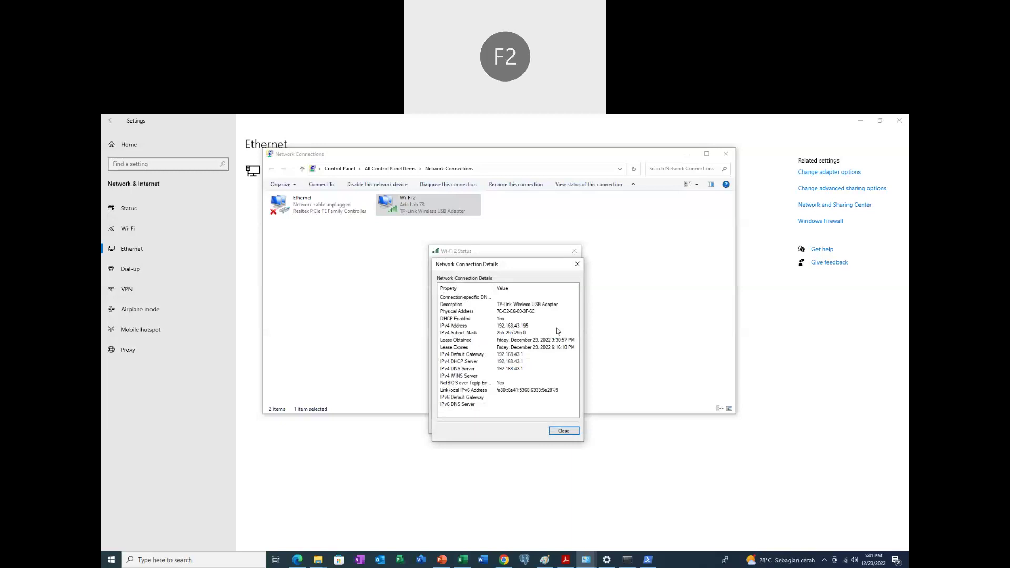
{"action": "left_click", "coordinate": [577, 265]}
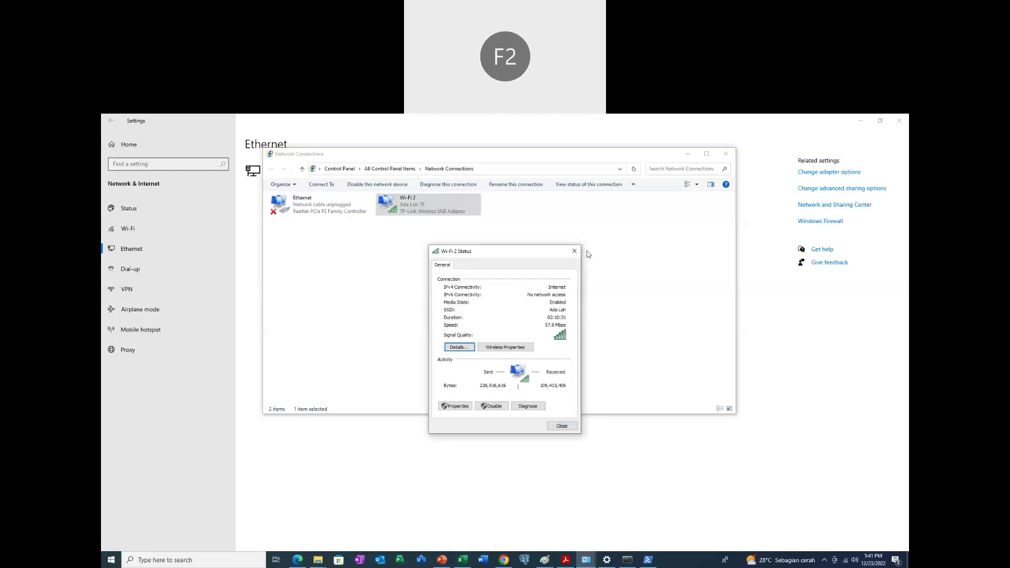
{"action": "left_click", "coordinate": [574, 251]}
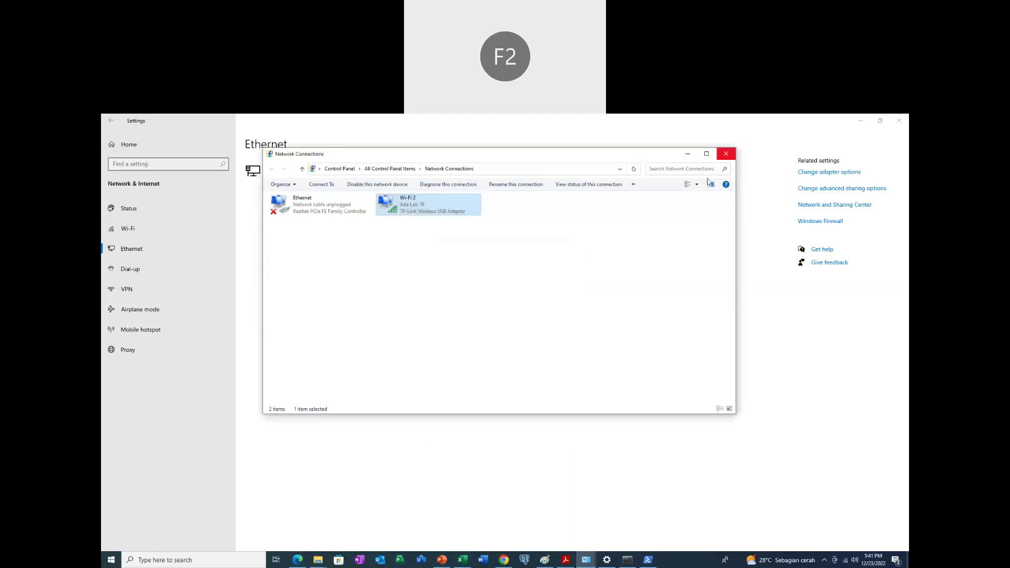
{"action": "left_click", "coordinate": [726, 154]}
Switch to the File Explorer window showing Libraries and display the computers in the Network location.
{"action": "left_click", "coordinate": [504, 560]}
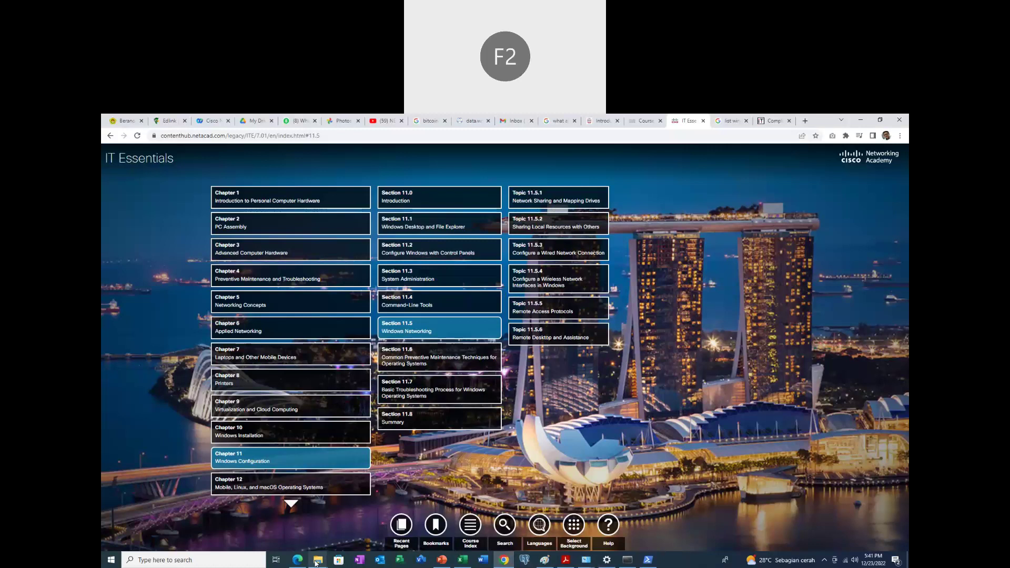
{"action": "mouse_move", "coordinate": [316, 562]}
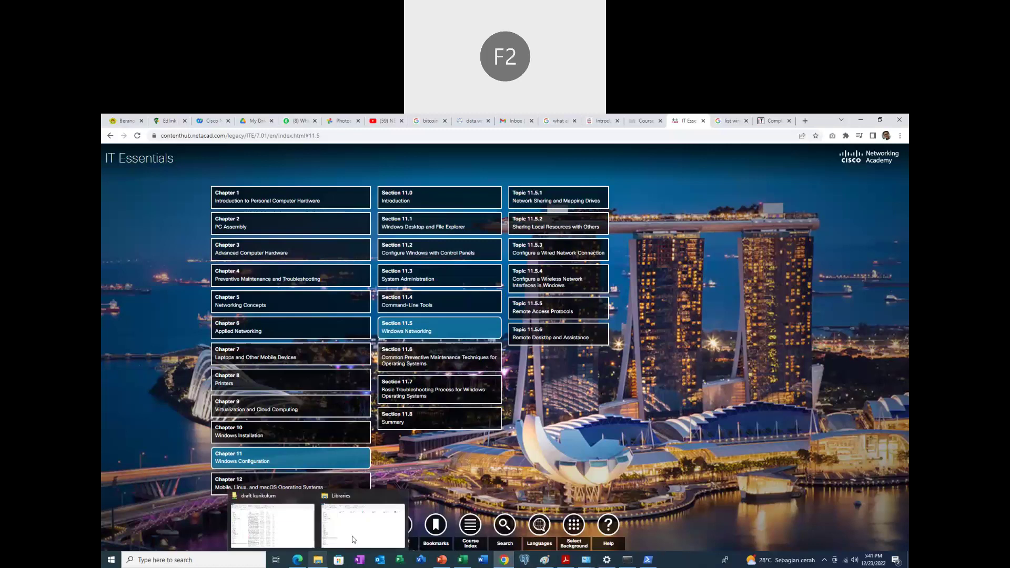
{"action": "left_click", "coordinate": [355, 536]}
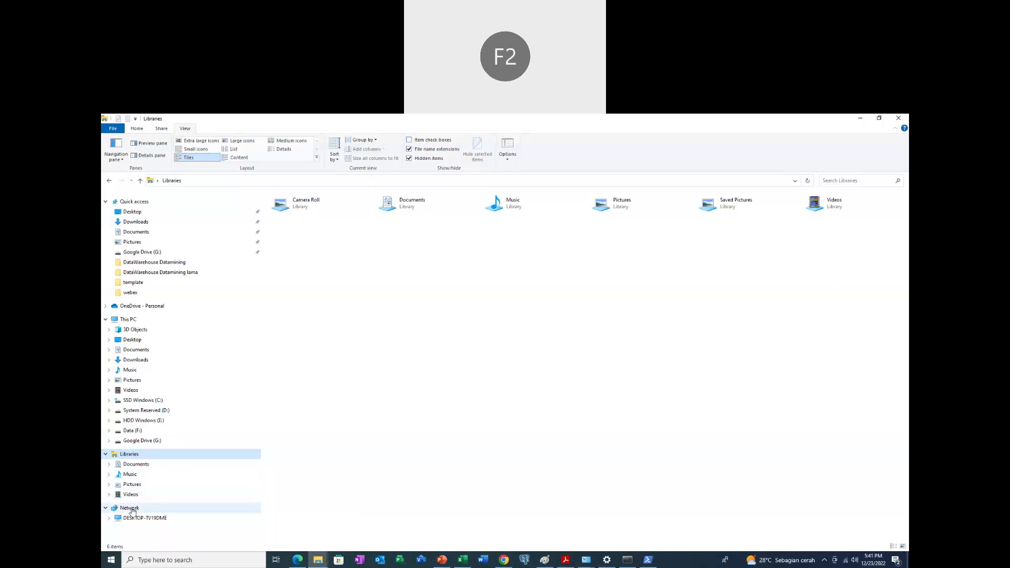
{"action": "left_click", "coordinate": [115, 508]}
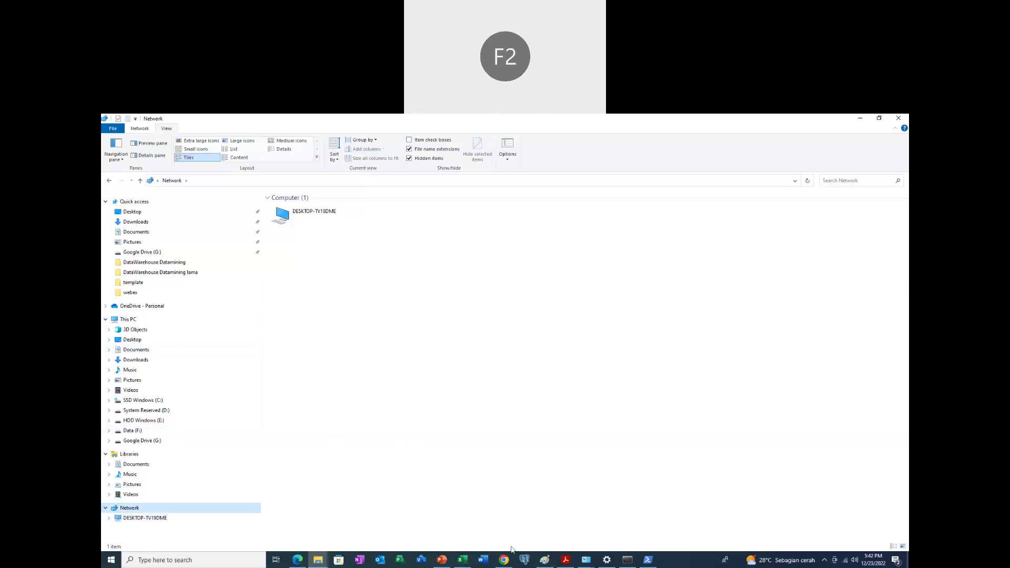
Return to Chrome, open page 11.6.1.1 Preventive Maintenance Plan Contents from Section 11.6, and page forward to 11.6.1.3 Windows Updates.
{"action": "left_click", "coordinate": [503, 559]}
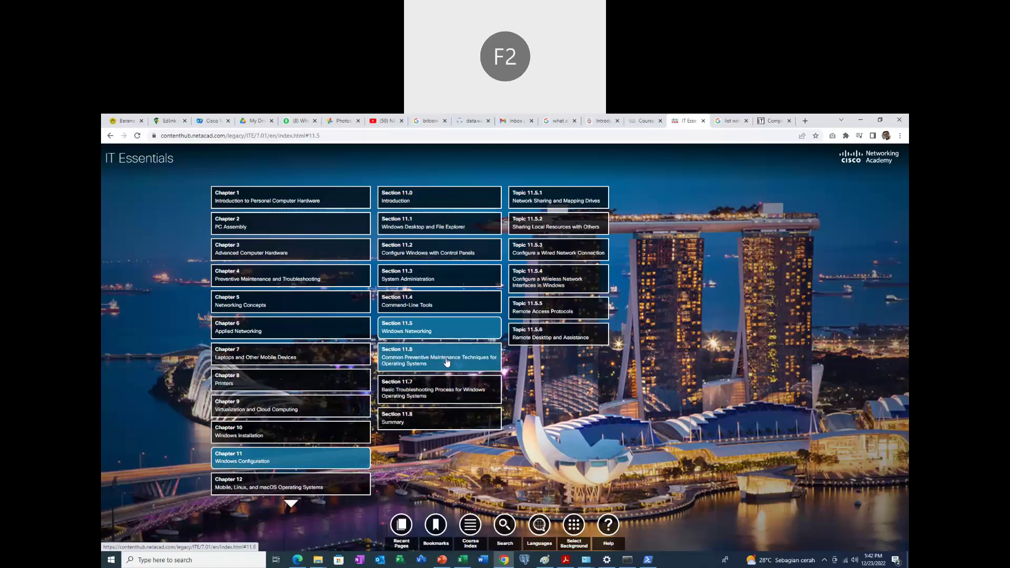
{"action": "mouse_move", "coordinate": [447, 362]}
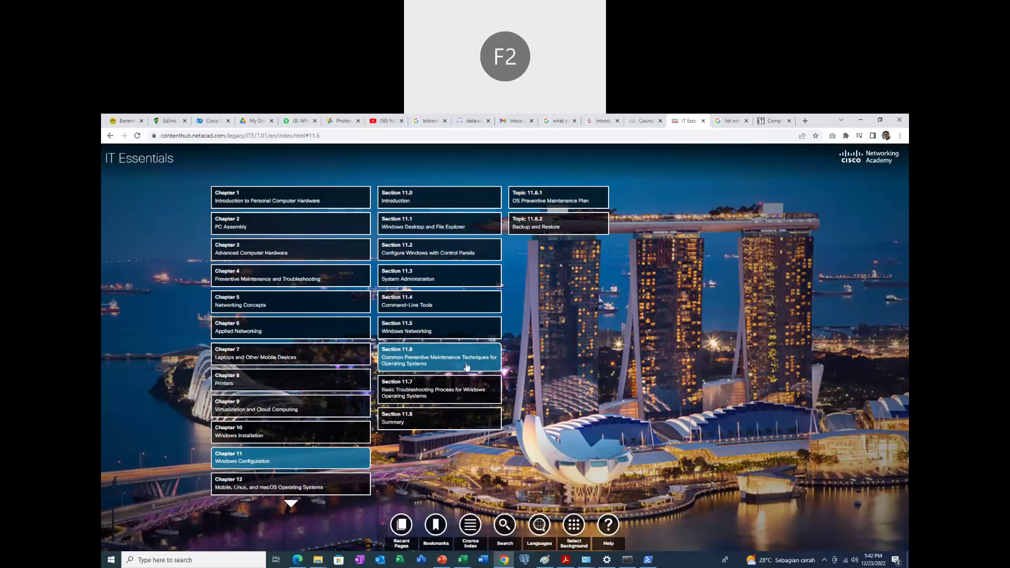
{"action": "left_click", "coordinate": [553, 204]}
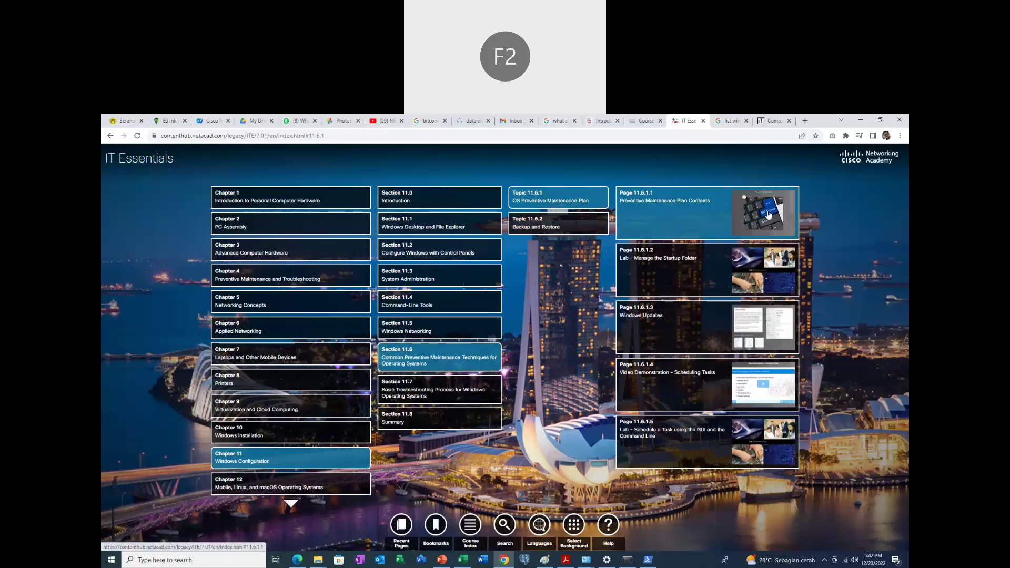
{"action": "left_click", "coordinate": [651, 208]}
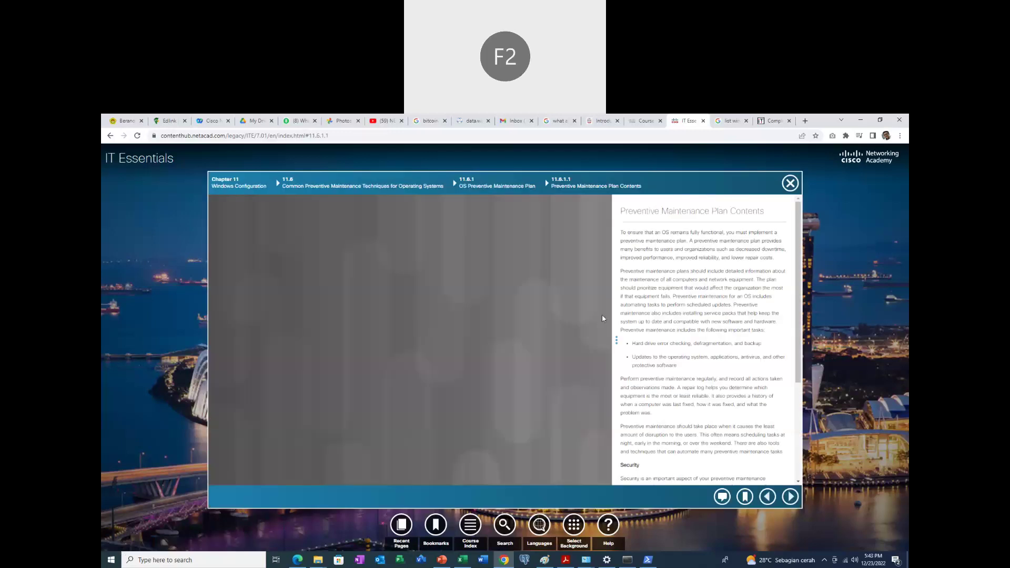
{"action": "left_click", "coordinate": [789, 496]}
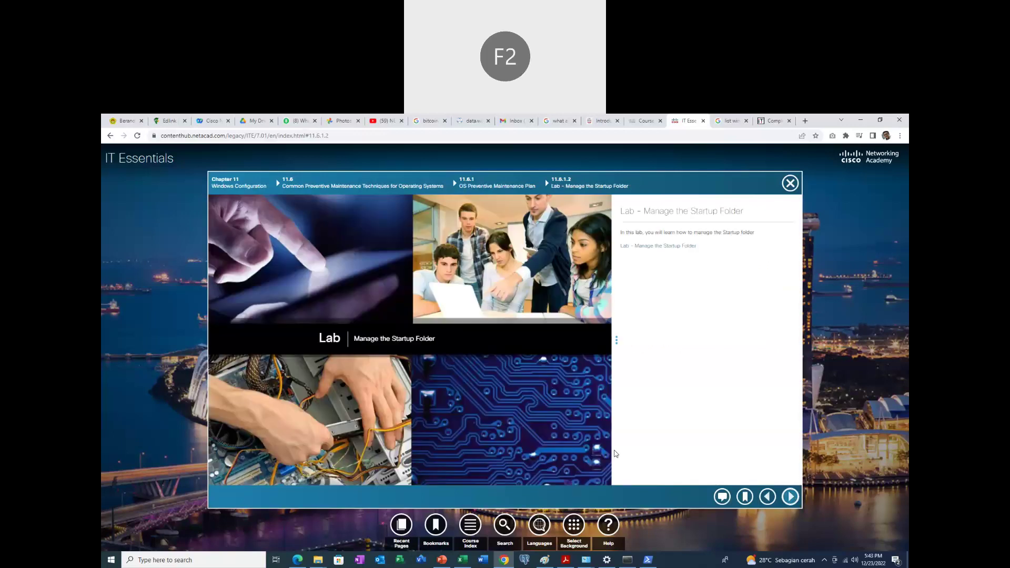
{"action": "left_click", "coordinate": [790, 497]}
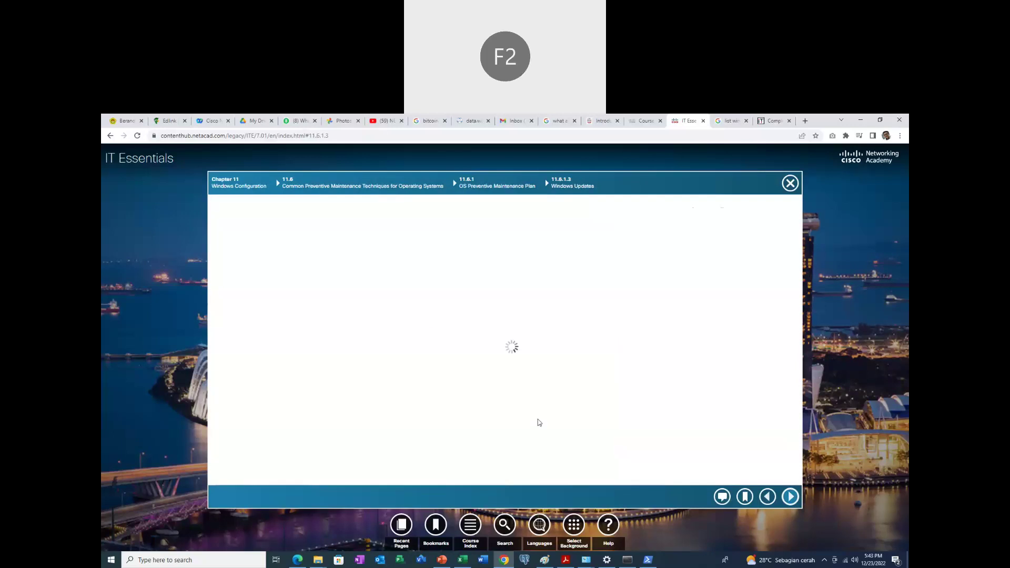